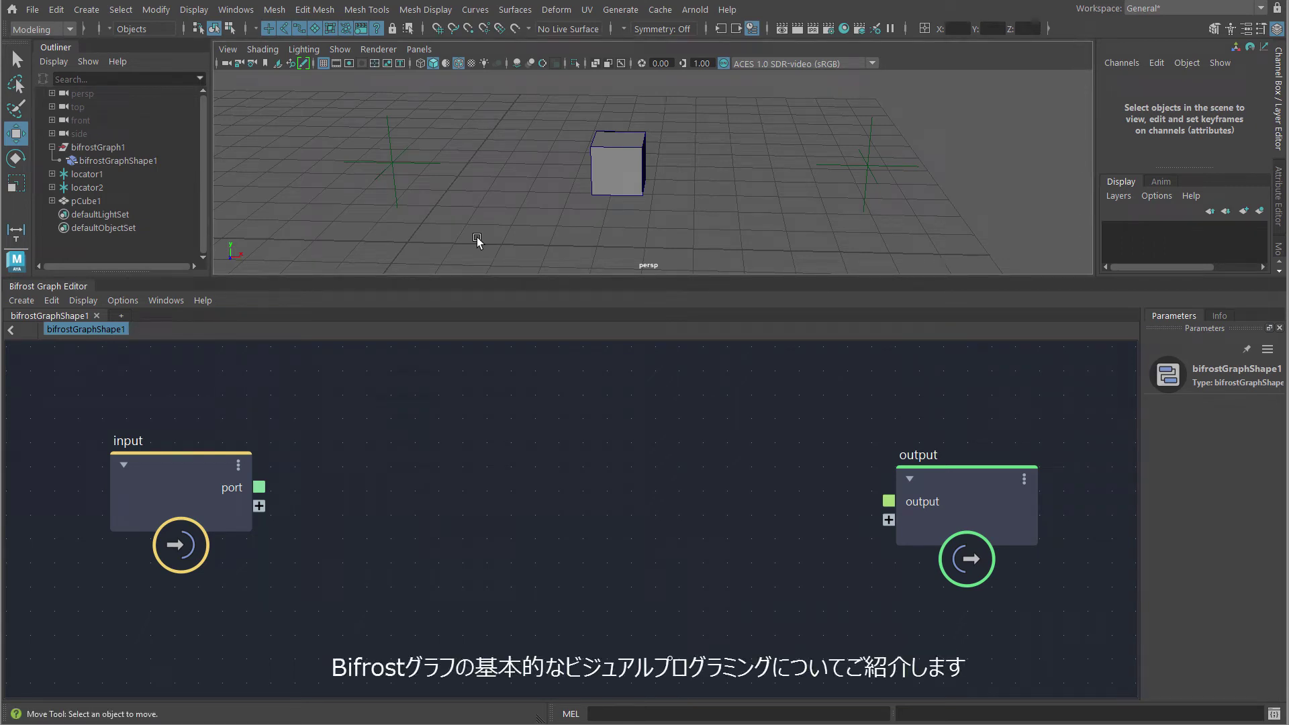
# Step: Inspect locator1, locator2 and pCube1 in the scene, nudging locator1 and the cube slightly
pyautogui.click(397, 176)
pyautogui.moveTo(389, 161); pyautogui.dragTo(389, 163)
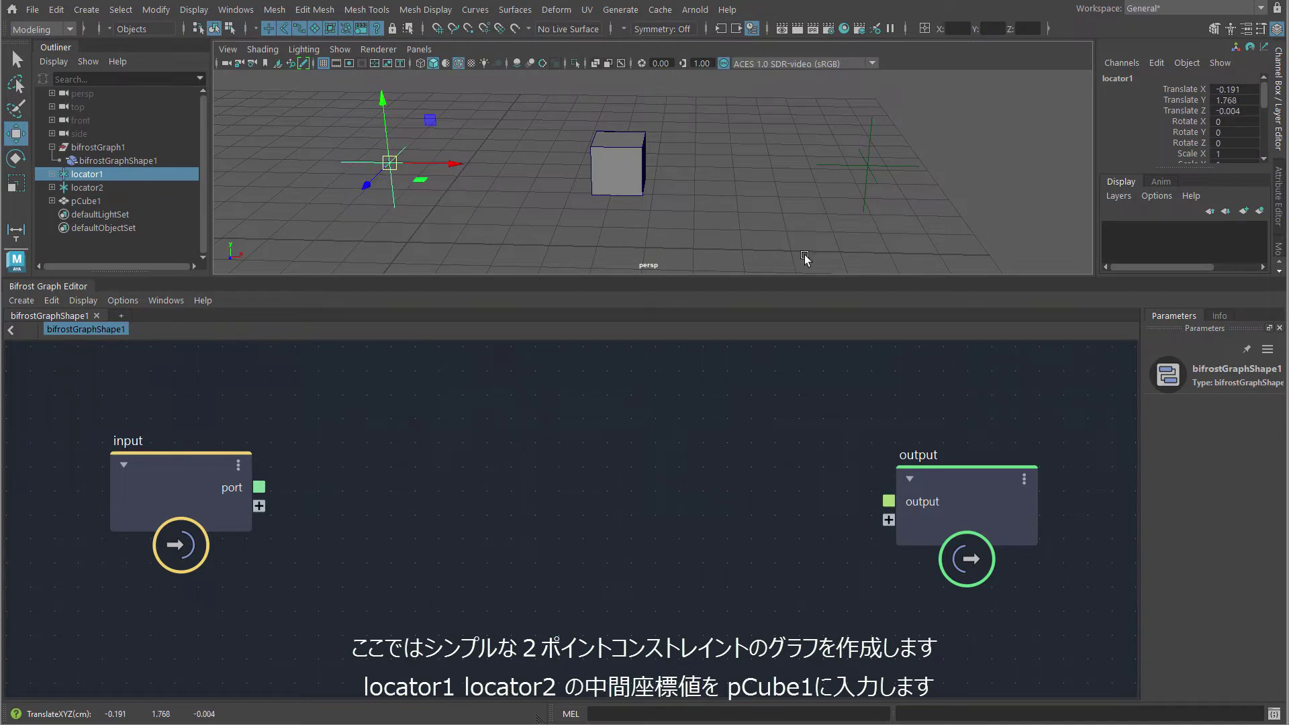
pyautogui.click(867, 165)
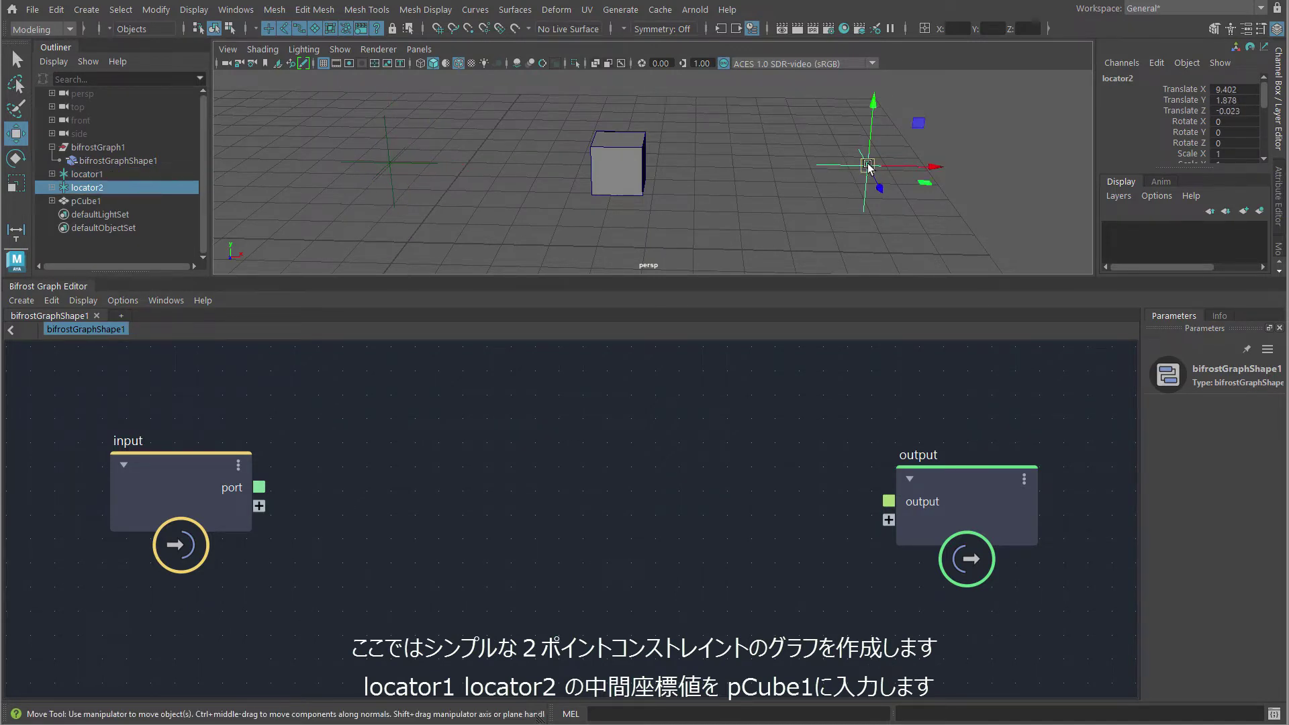
pyautogui.click(611, 159)
pyautogui.moveTo(614, 161); pyautogui.dragTo(609, 159)
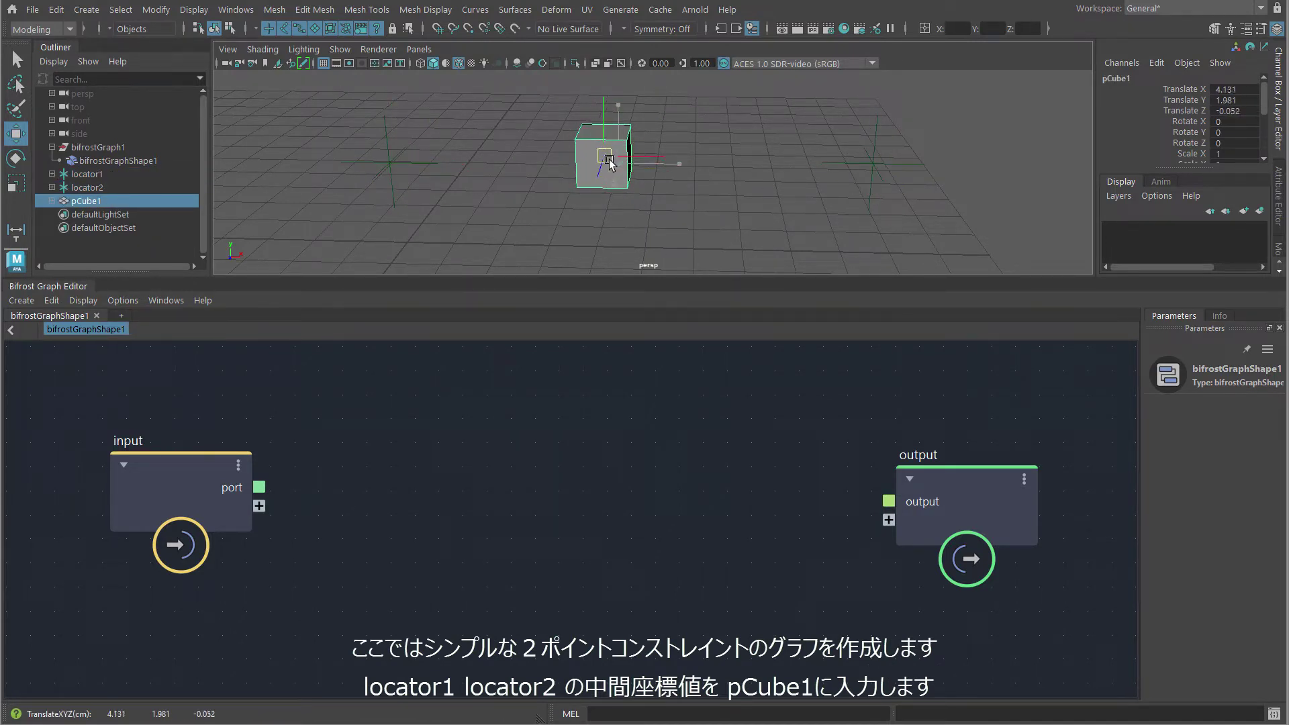
pyautogui.click(721, 223)
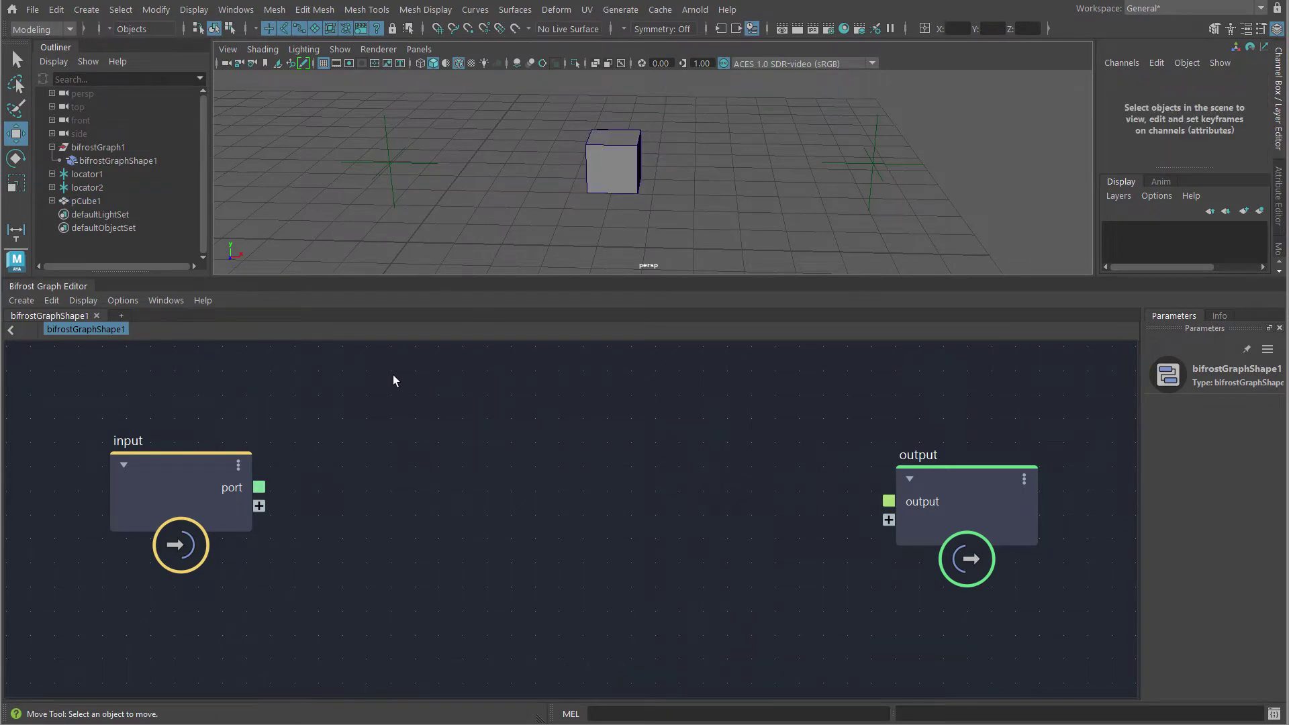
# Step: Create an add node in the Bifrost graph and wire the input node's port and port1 into it
pyautogui.click(356, 367)
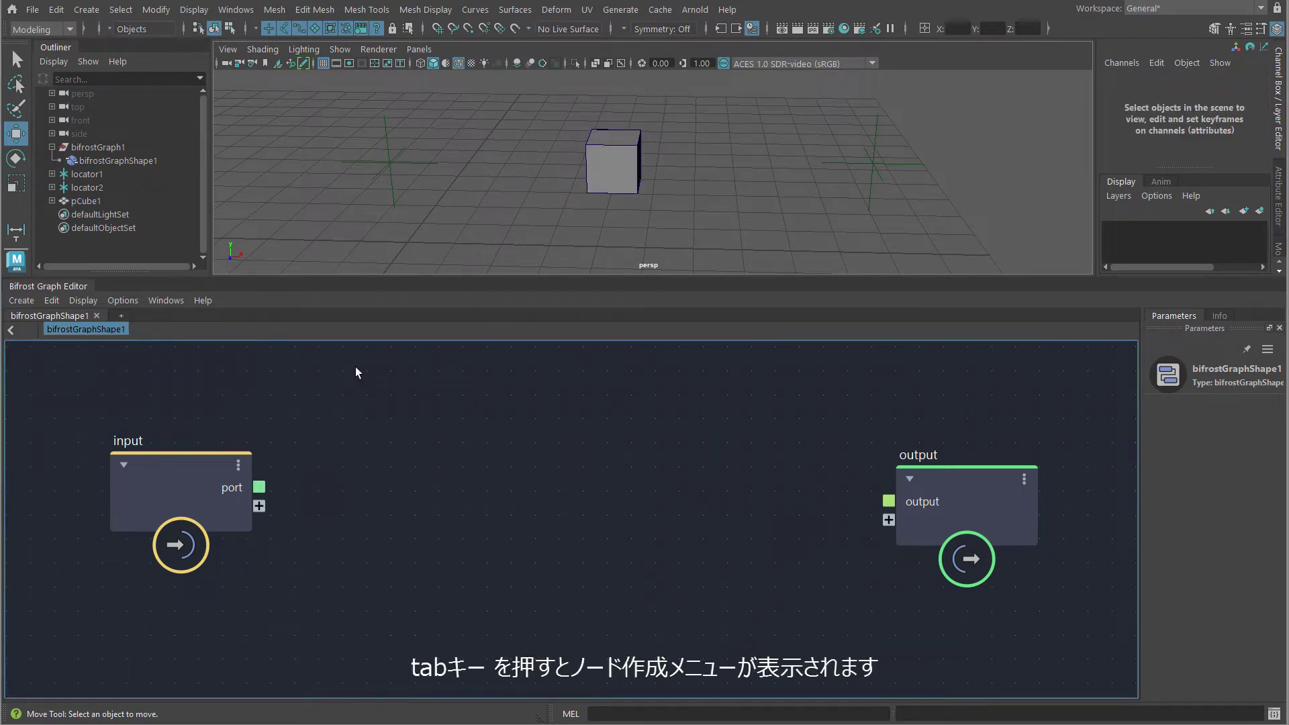
pyautogui.press('Tab')
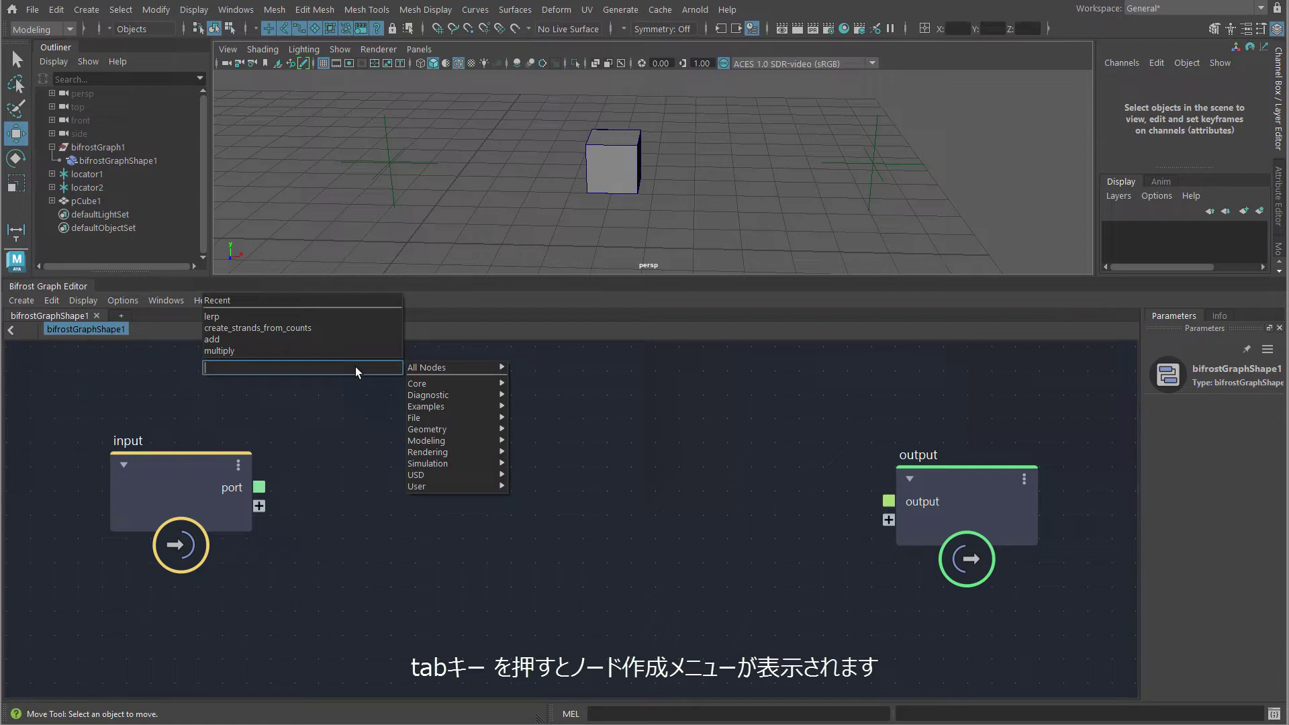
pyautogui.write('add')
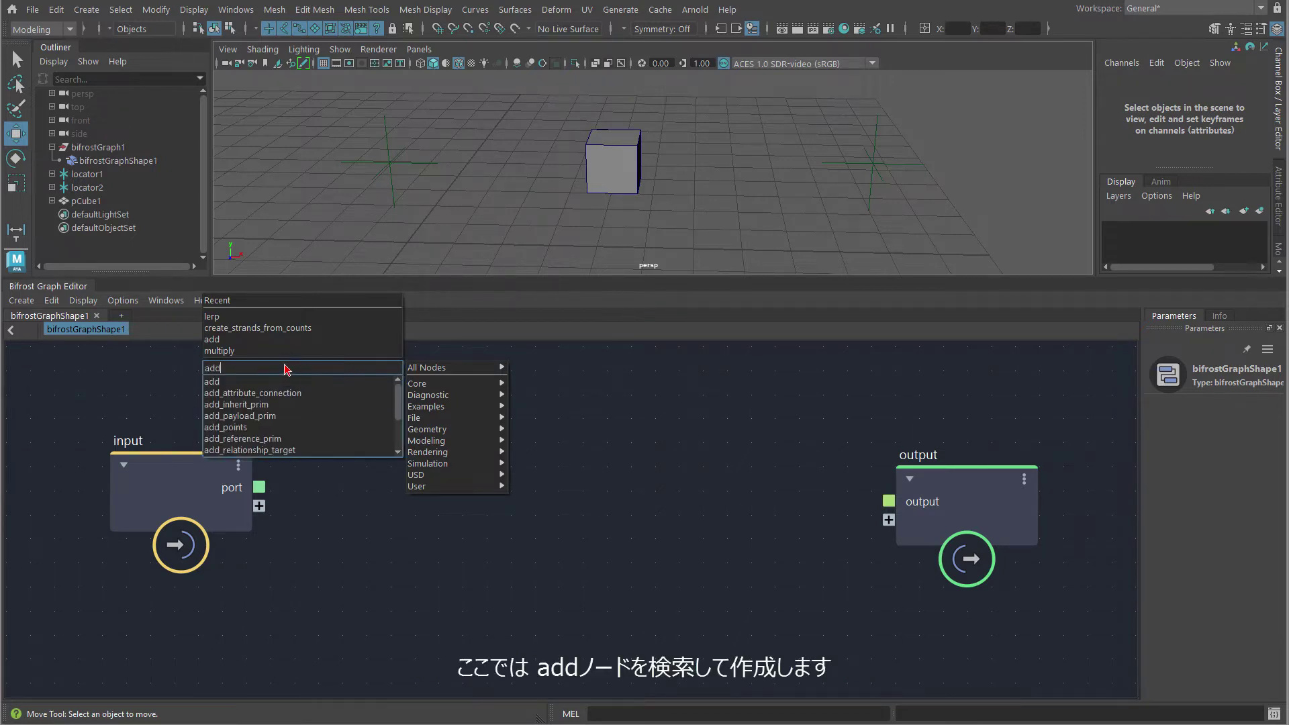
pyautogui.click(328, 386)
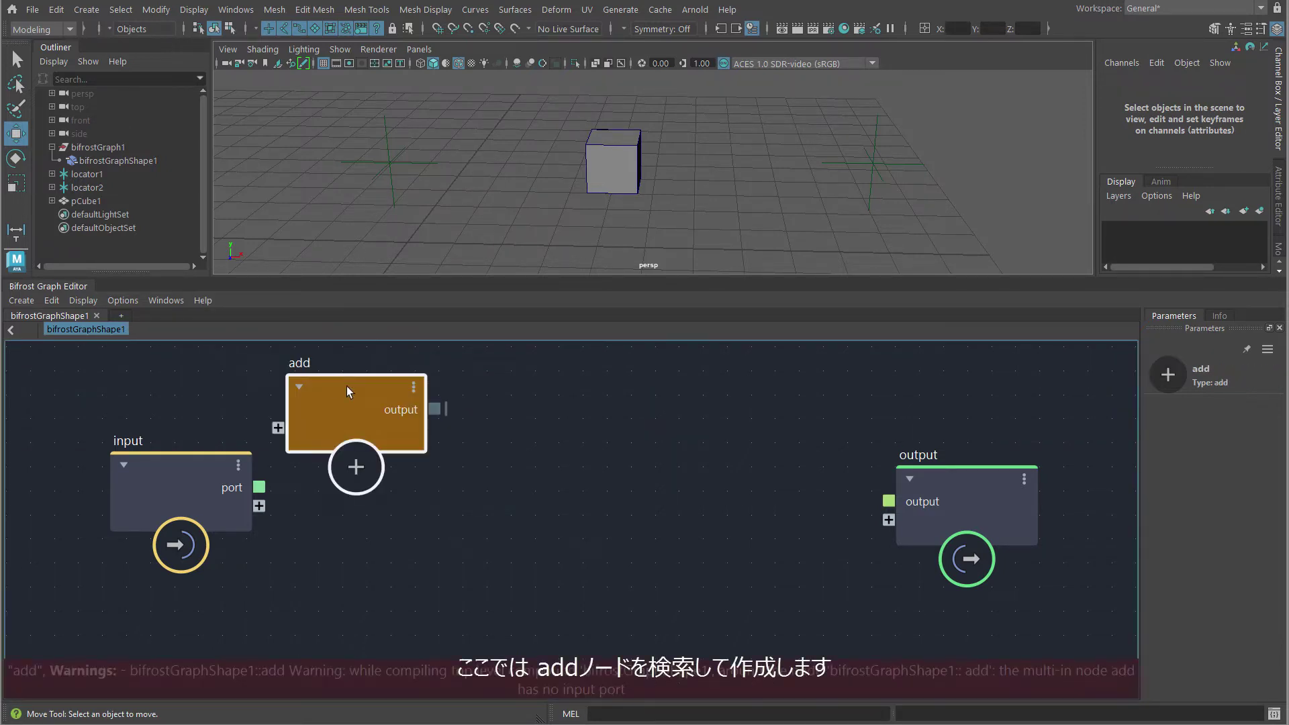
pyautogui.click(534, 486)
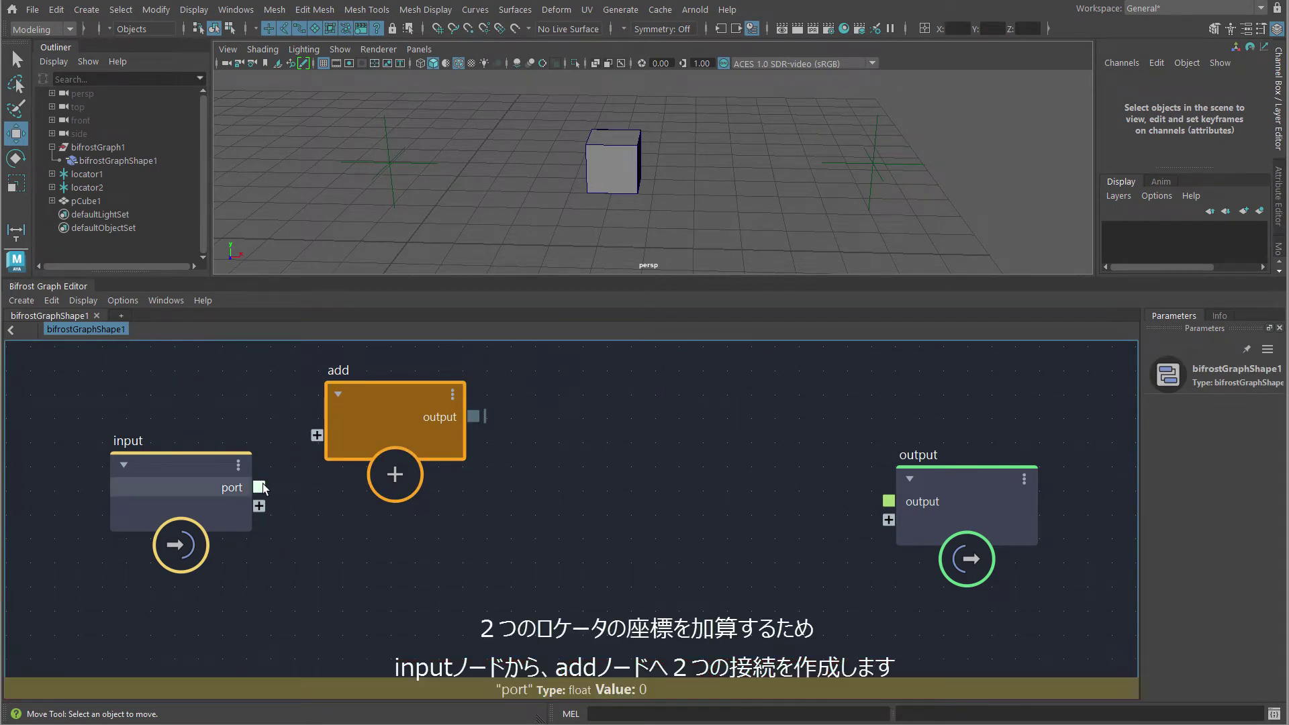
pyautogui.moveTo(260, 487); pyautogui.dragTo(317, 435)
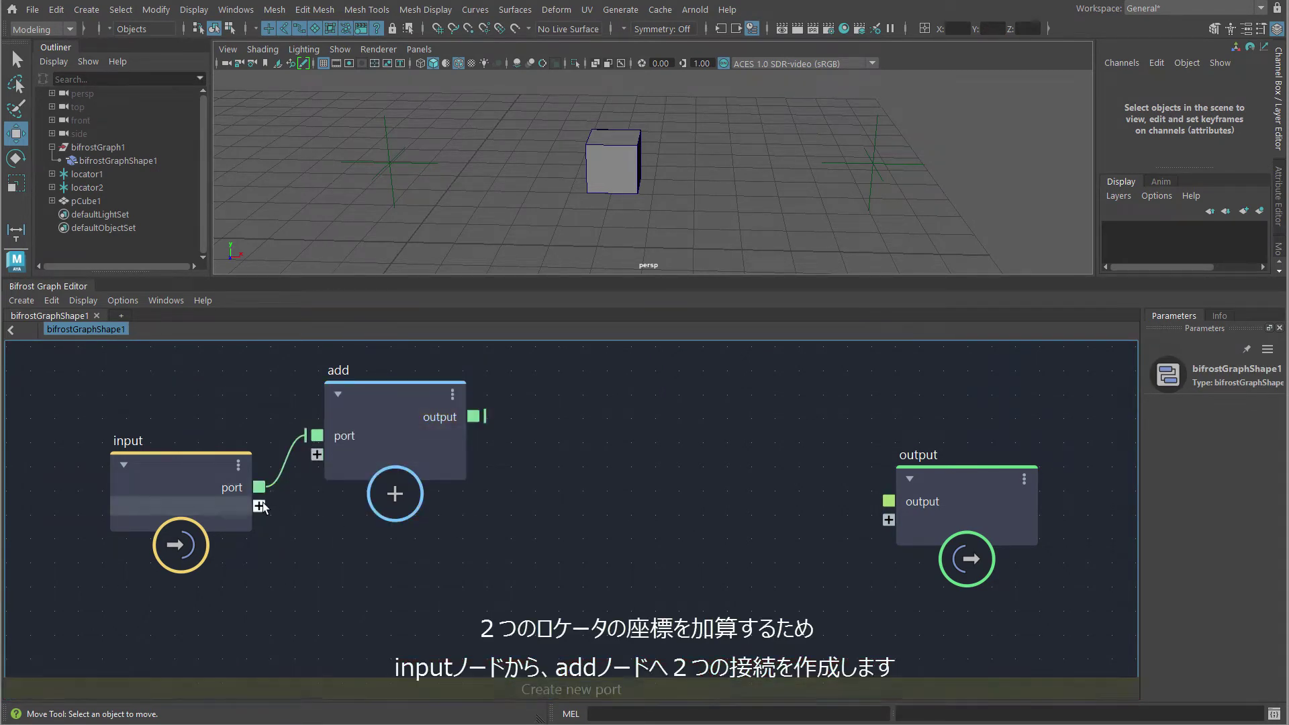
pyautogui.moveTo(259, 505); pyautogui.dragTo(316, 458)
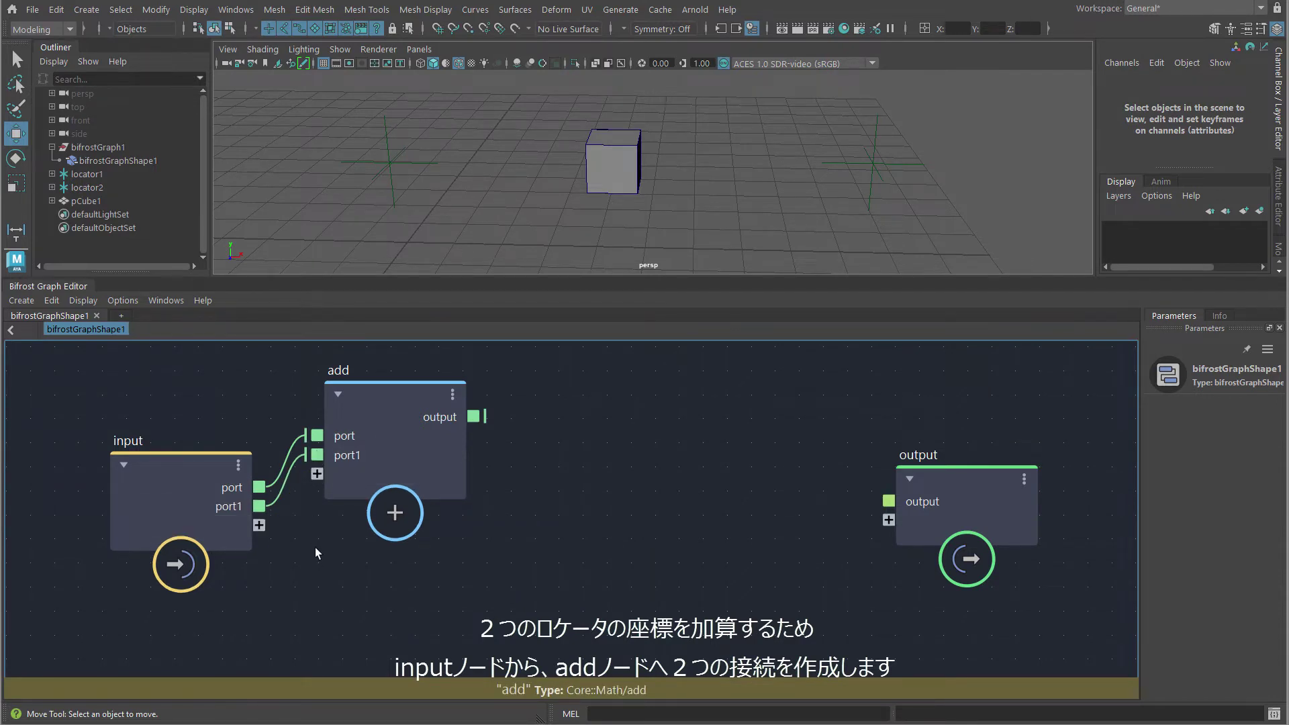
# Step: Change the input node's port and port1 types to Math::float3
pyautogui.rightClick(233, 494)
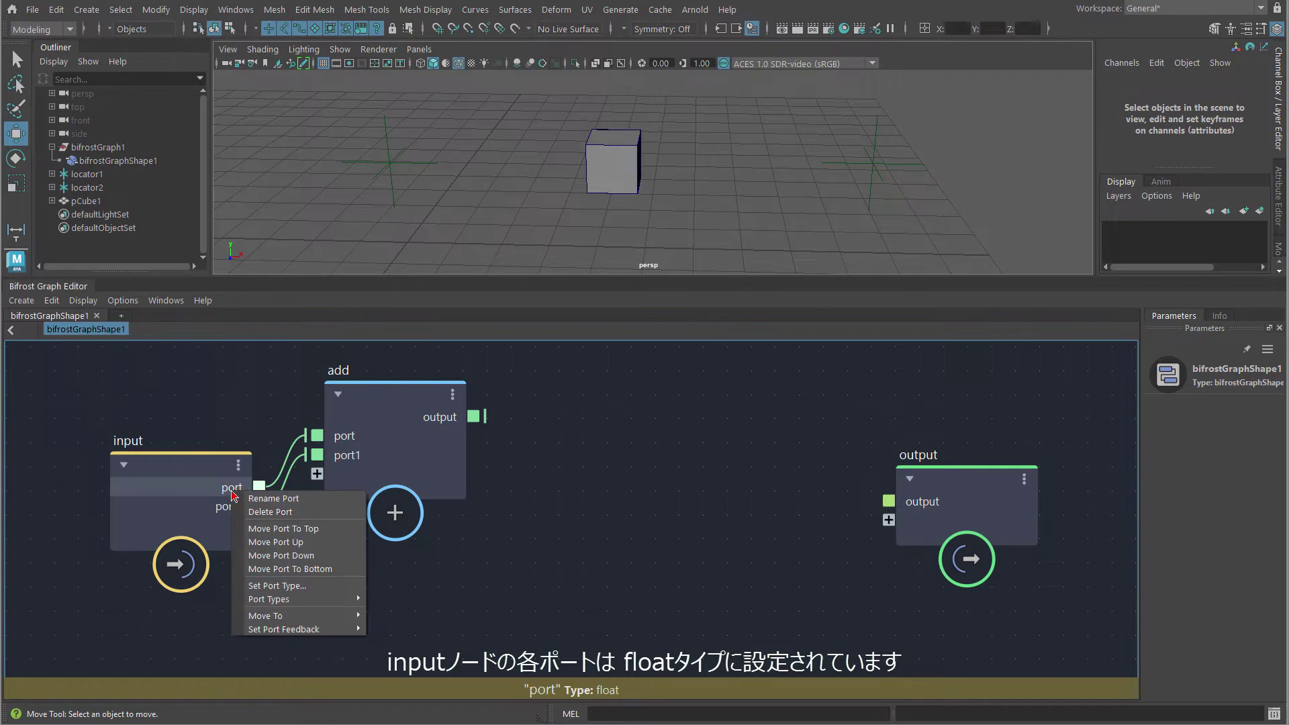
pyautogui.moveTo(300, 599)
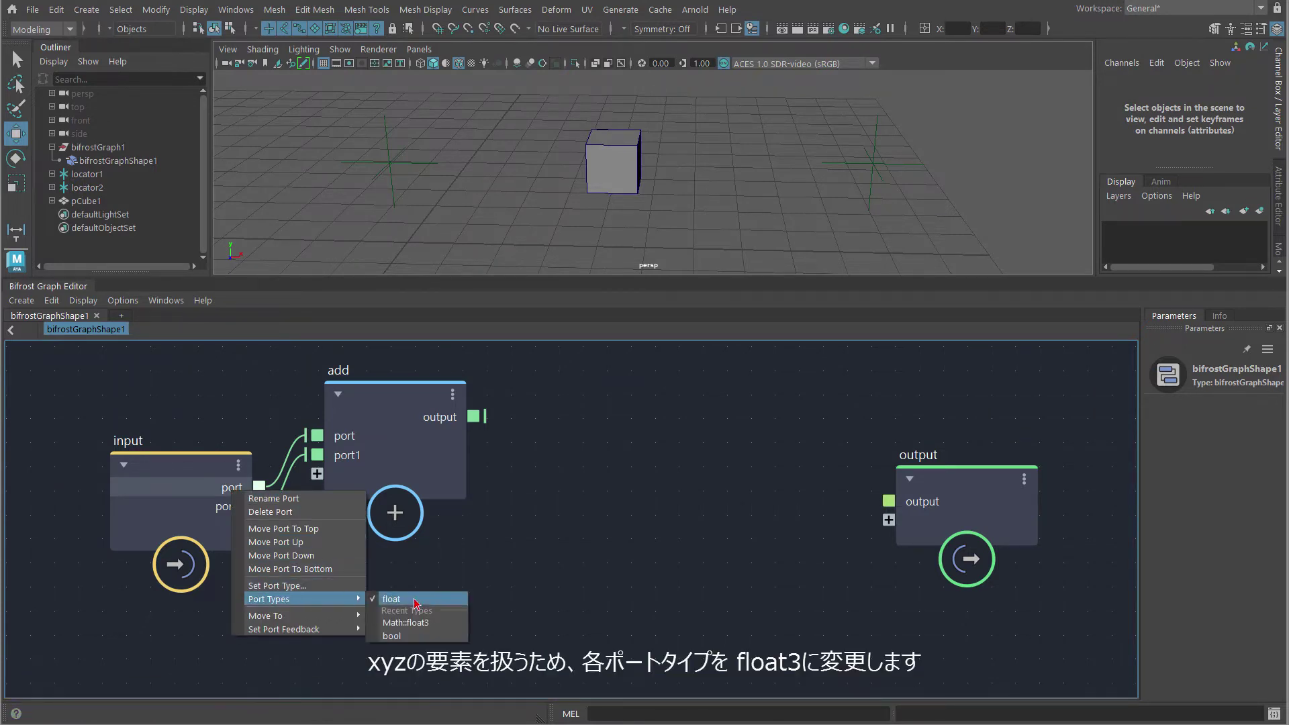
pyautogui.click(445, 625)
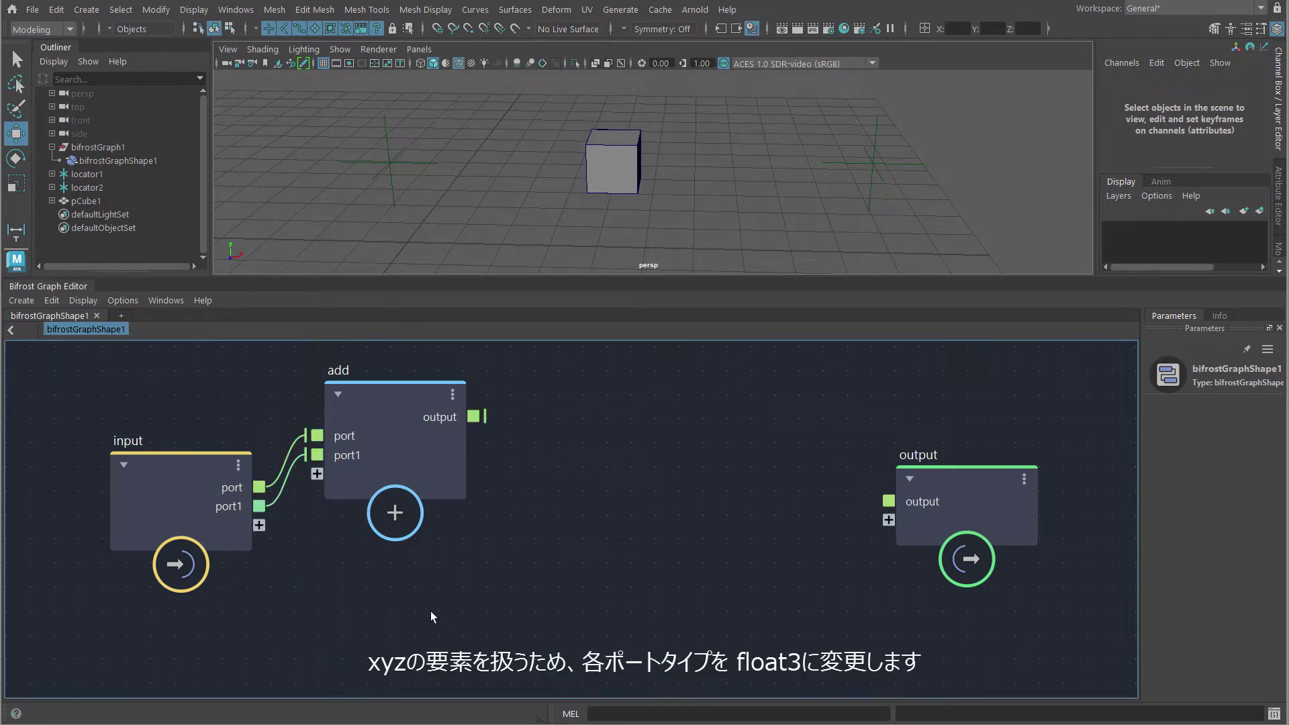
pyautogui.click(230, 510)
pyautogui.rightClick(230, 510)
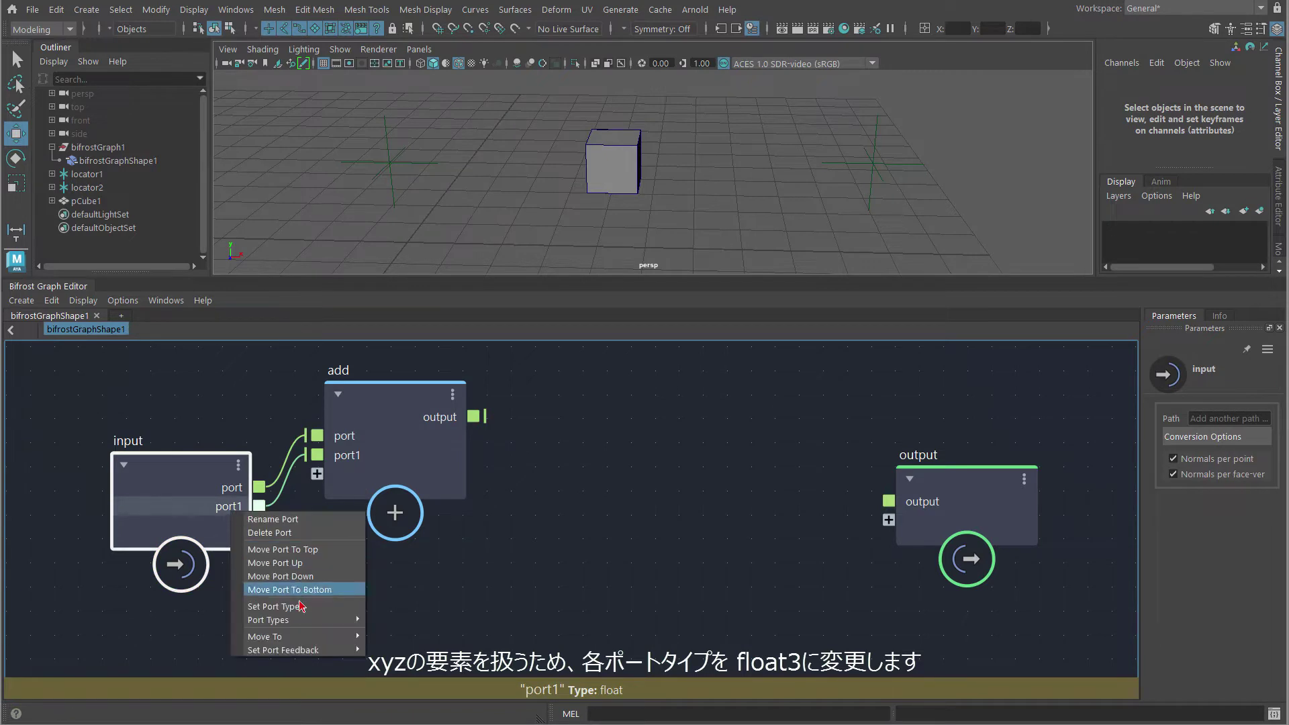
pyautogui.moveTo(269, 619)
pyautogui.click(422, 643)
pyautogui.click(606, 540)
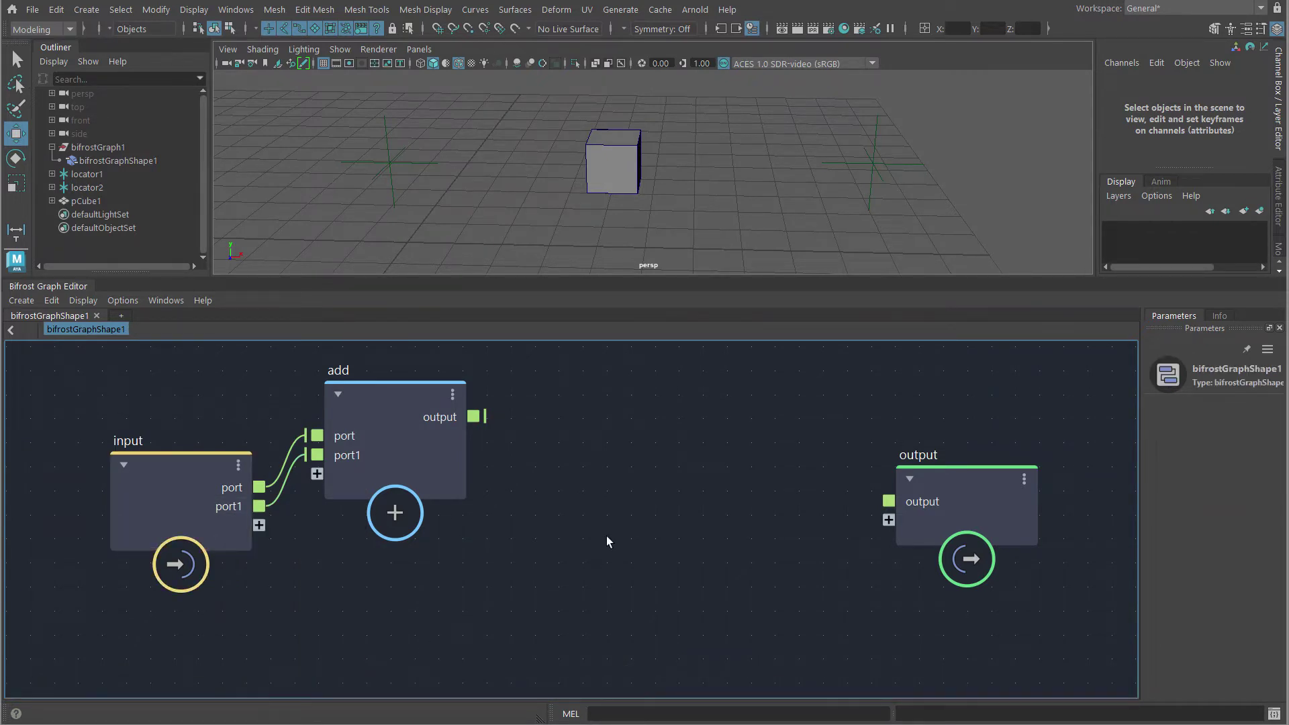
# Step: Create a multiply node and feed the add node's output into it
pyautogui.press('Tab')
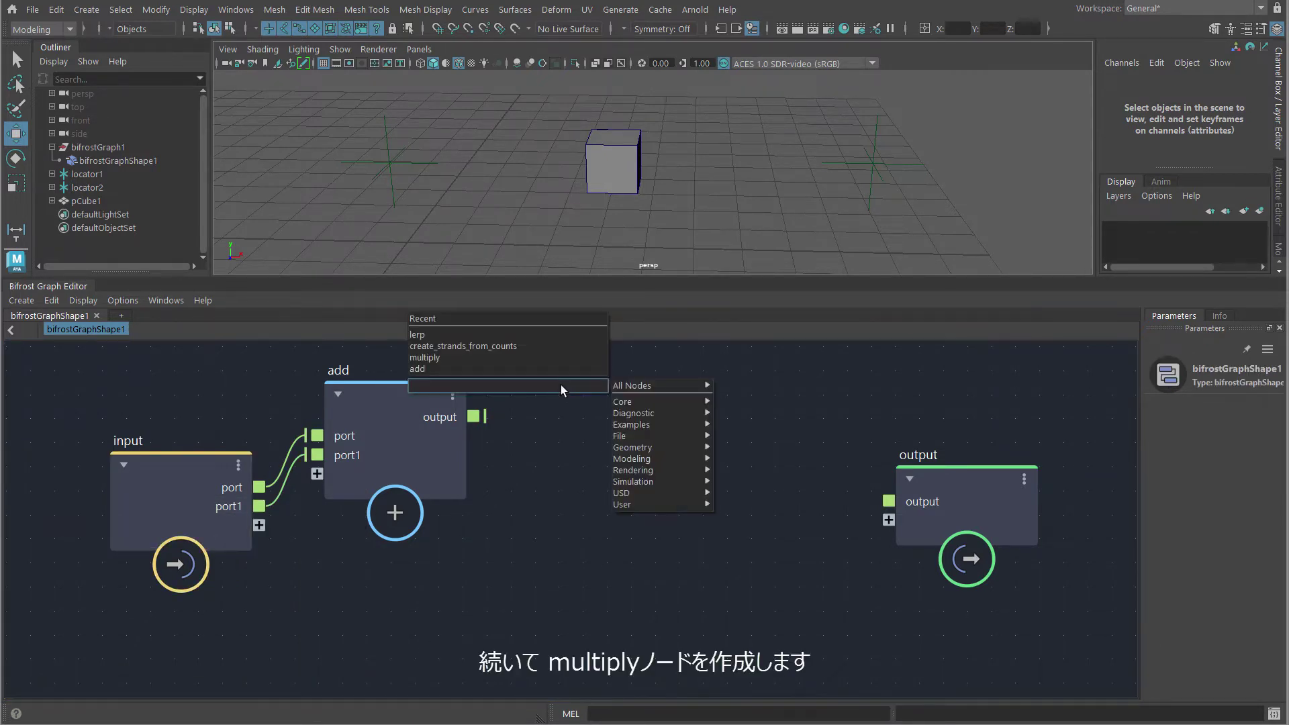
pyautogui.write('multi')
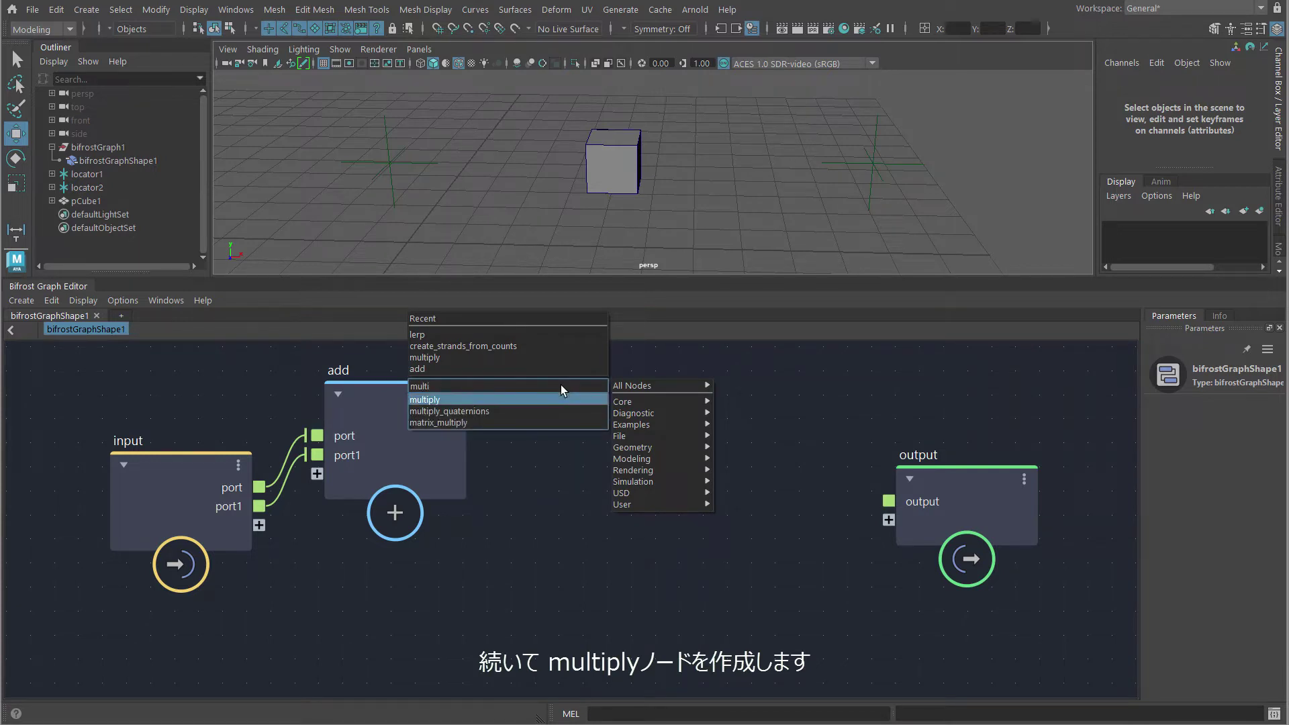
pyautogui.click(551, 400)
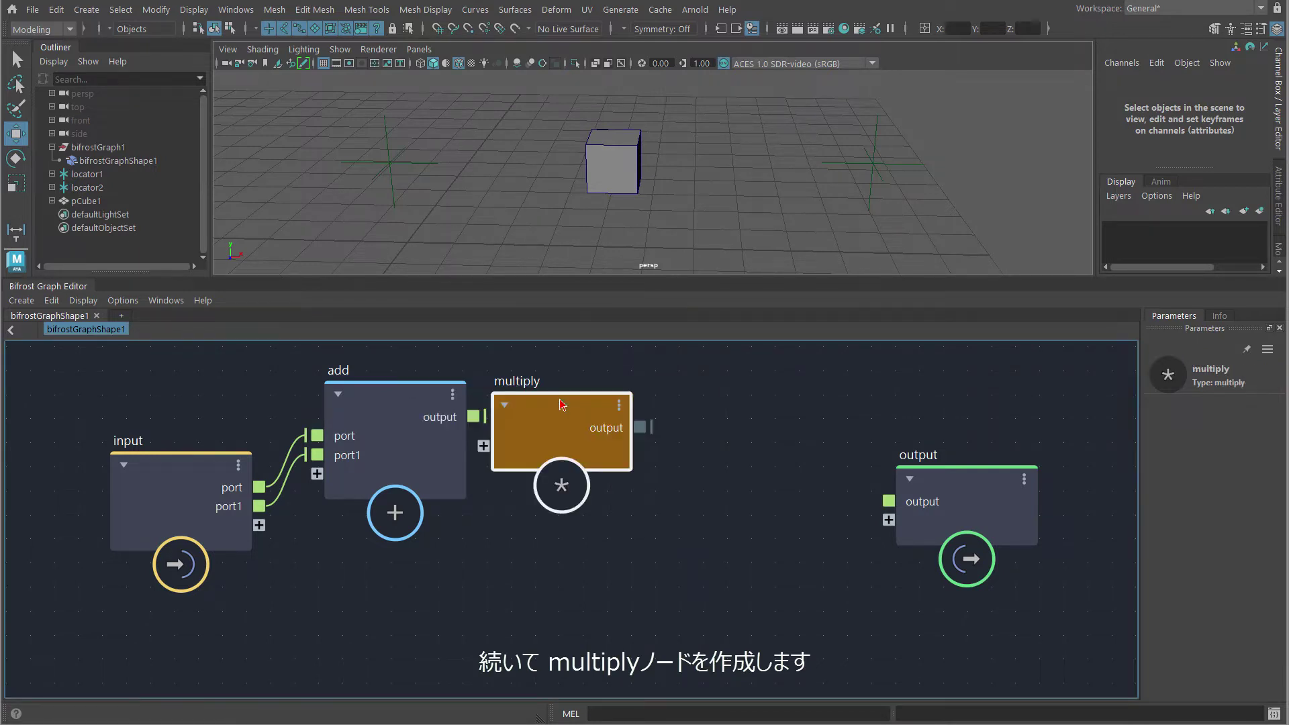
pyautogui.moveTo(549, 404); pyautogui.dragTo(614, 392)
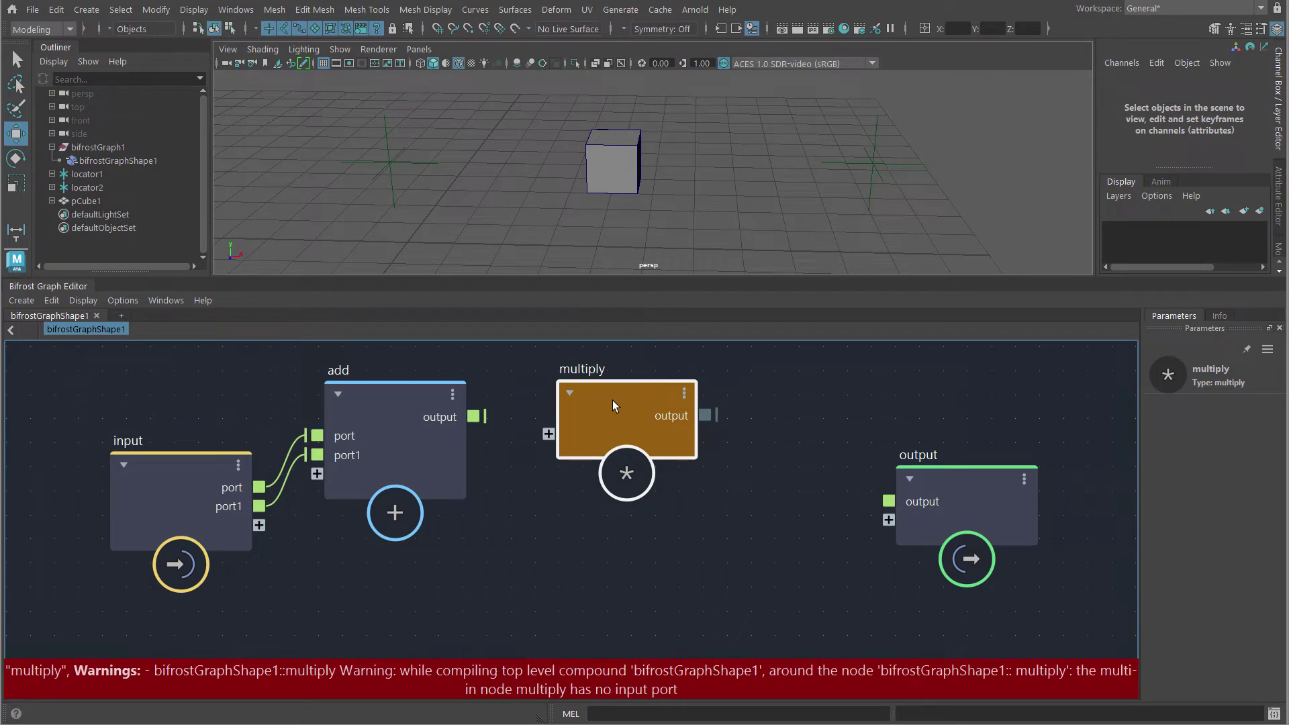
pyautogui.moveTo(490, 417); pyautogui.dragTo(541, 435)
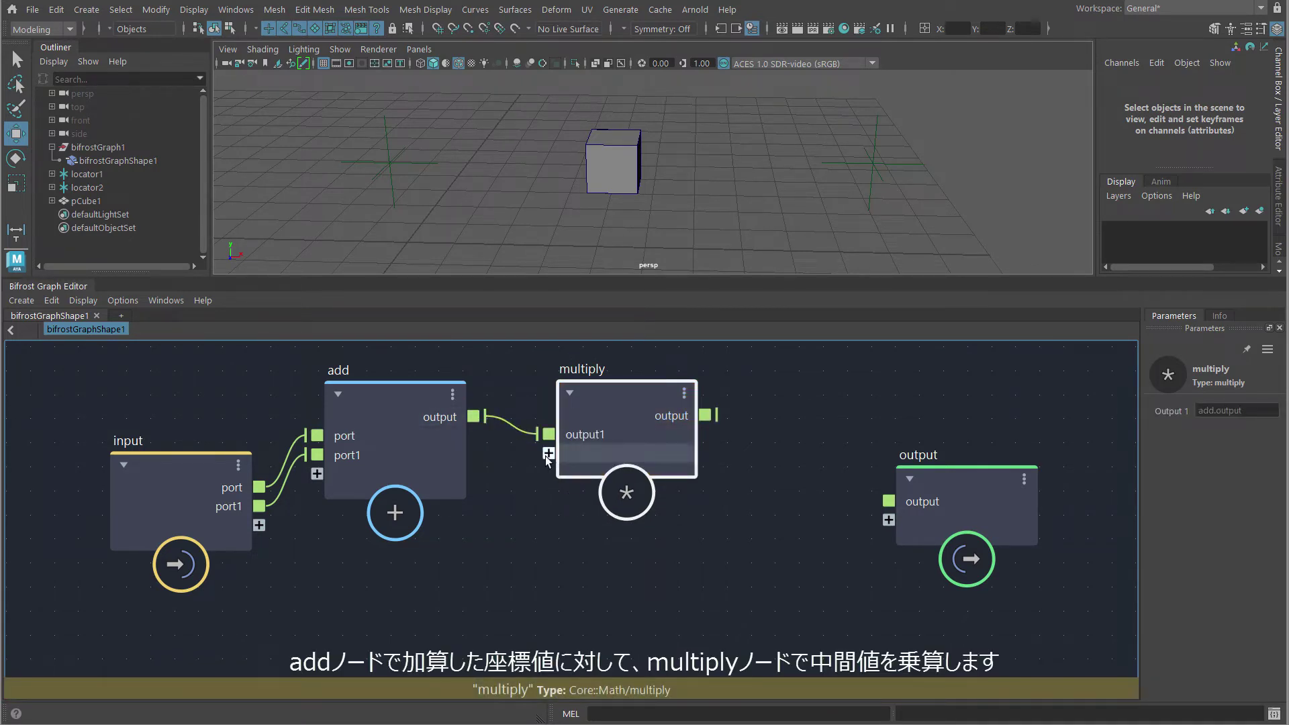
# Step: Add a value node of 0.5 into multiply, and route multiply's result to the graph output
pyautogui.click(547, 454)
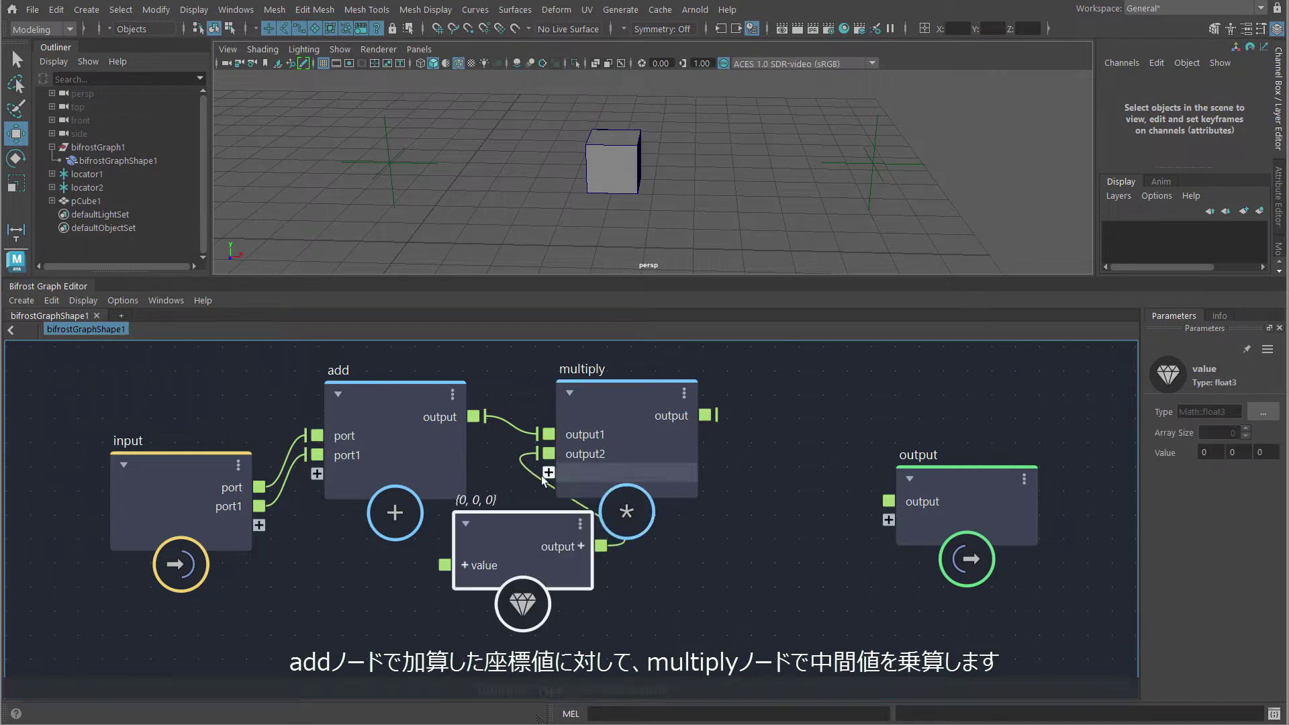
pyautogui.moveTo(525, 521); pyautogui.dragTo(520, 506)
pyautogui.moveTo(587, 405); pyautogui.dragTo(636, 396)
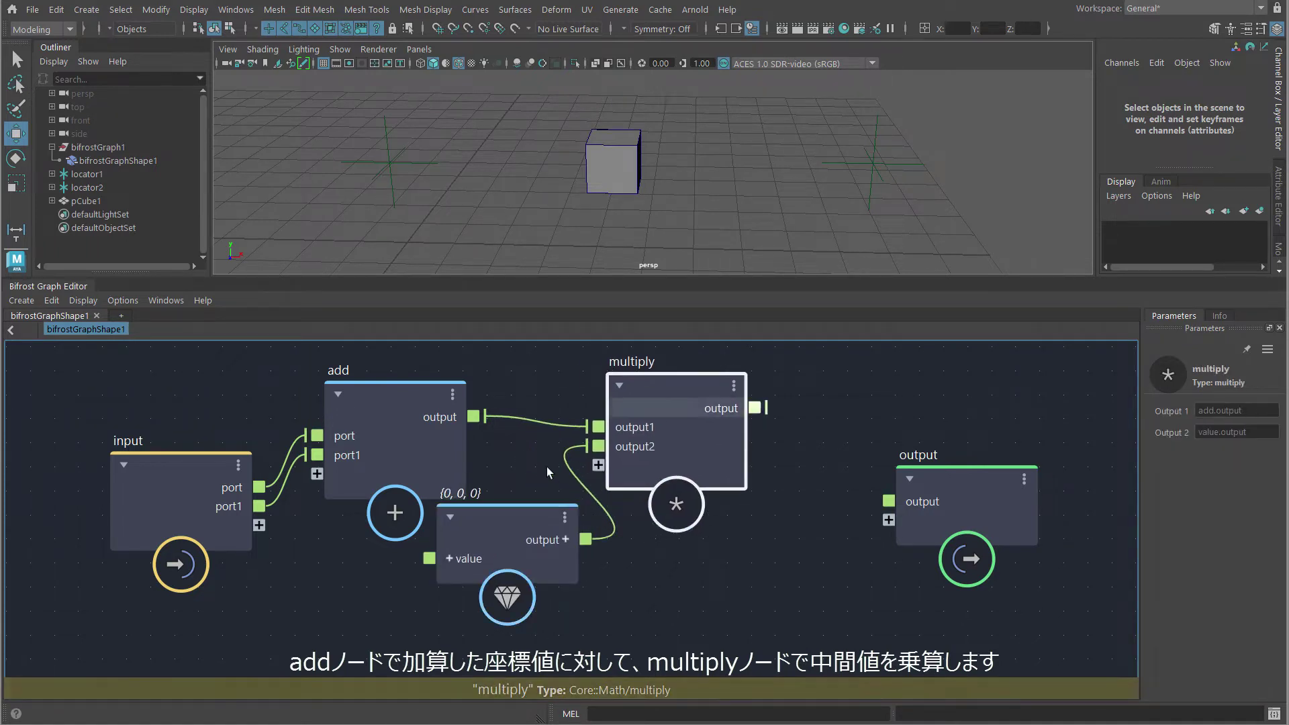
pyautogui.click(517, 507)
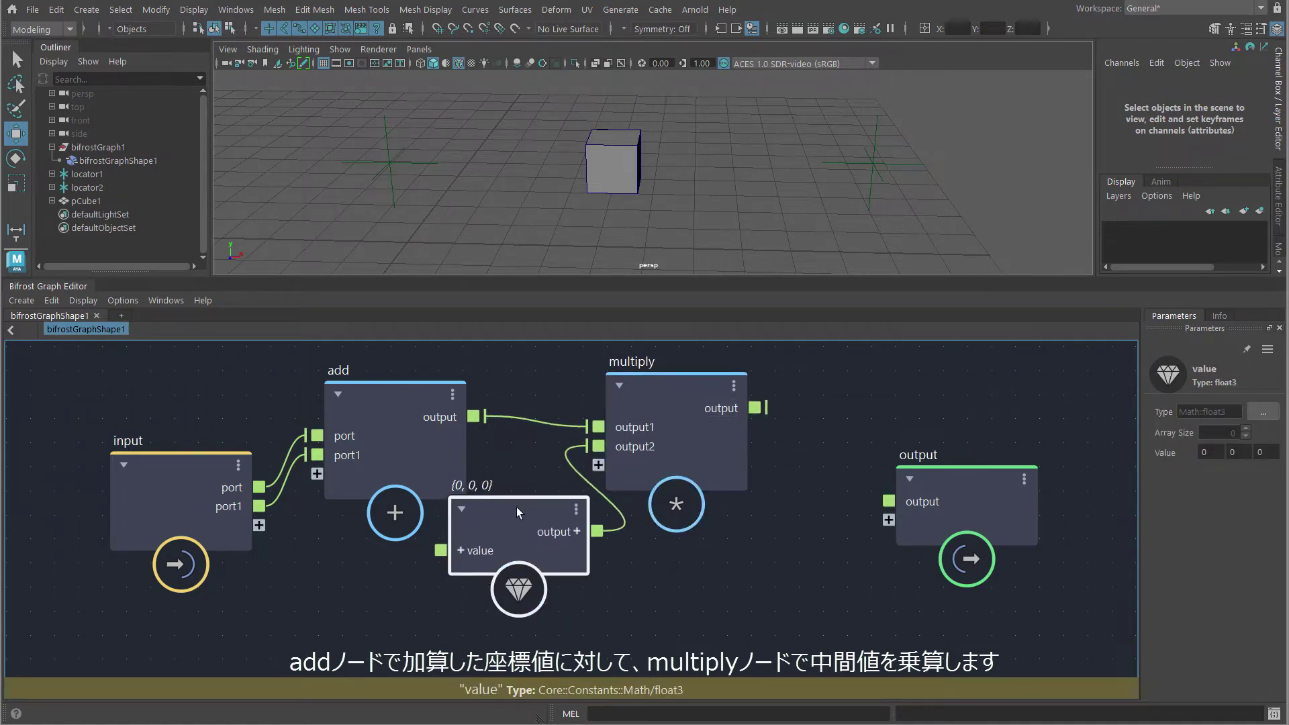
pyautogui.click(1208, 453)
pyautogui.write('0.5')
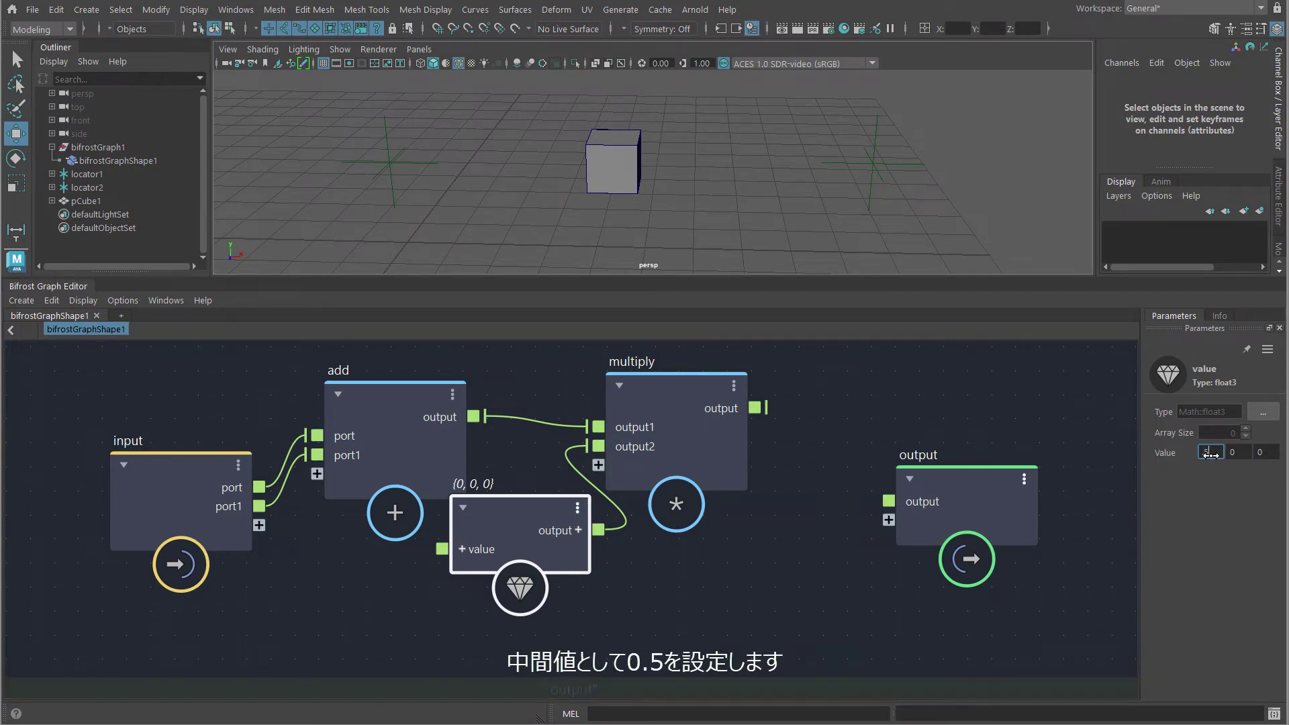
pyautogui.press('Tab')
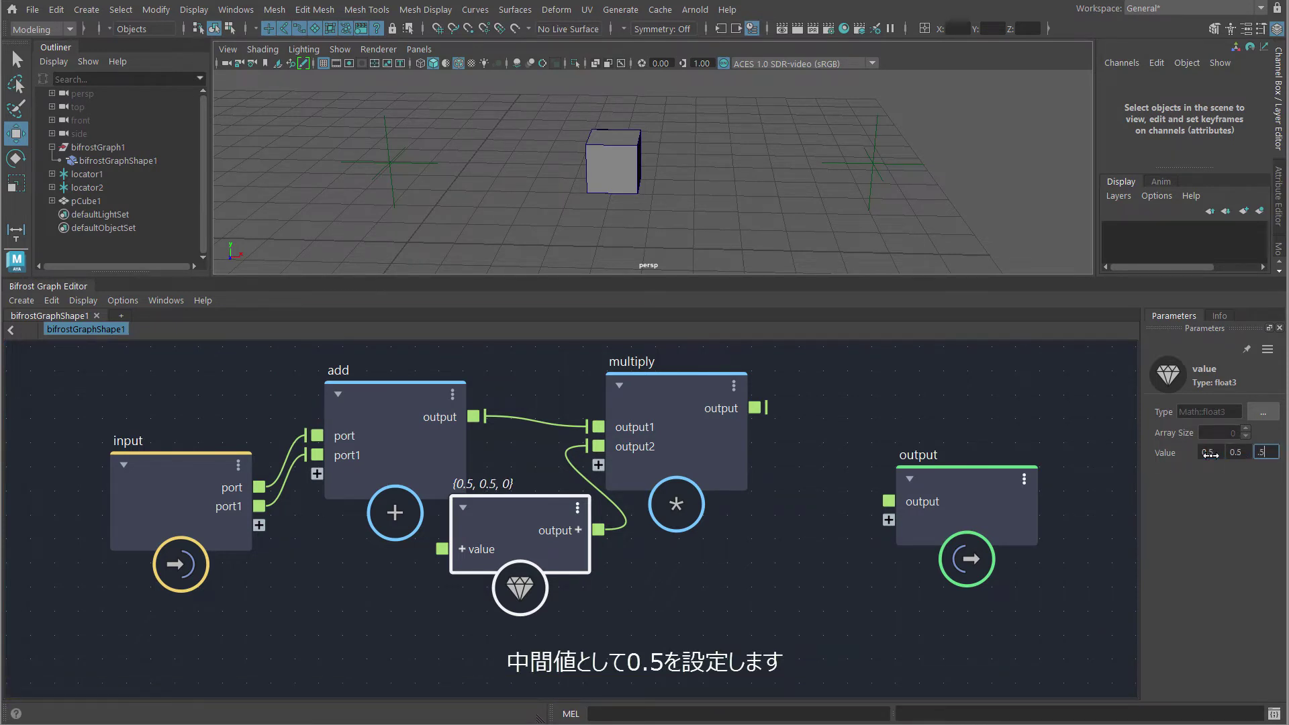
pyautogui.click(836, 405)
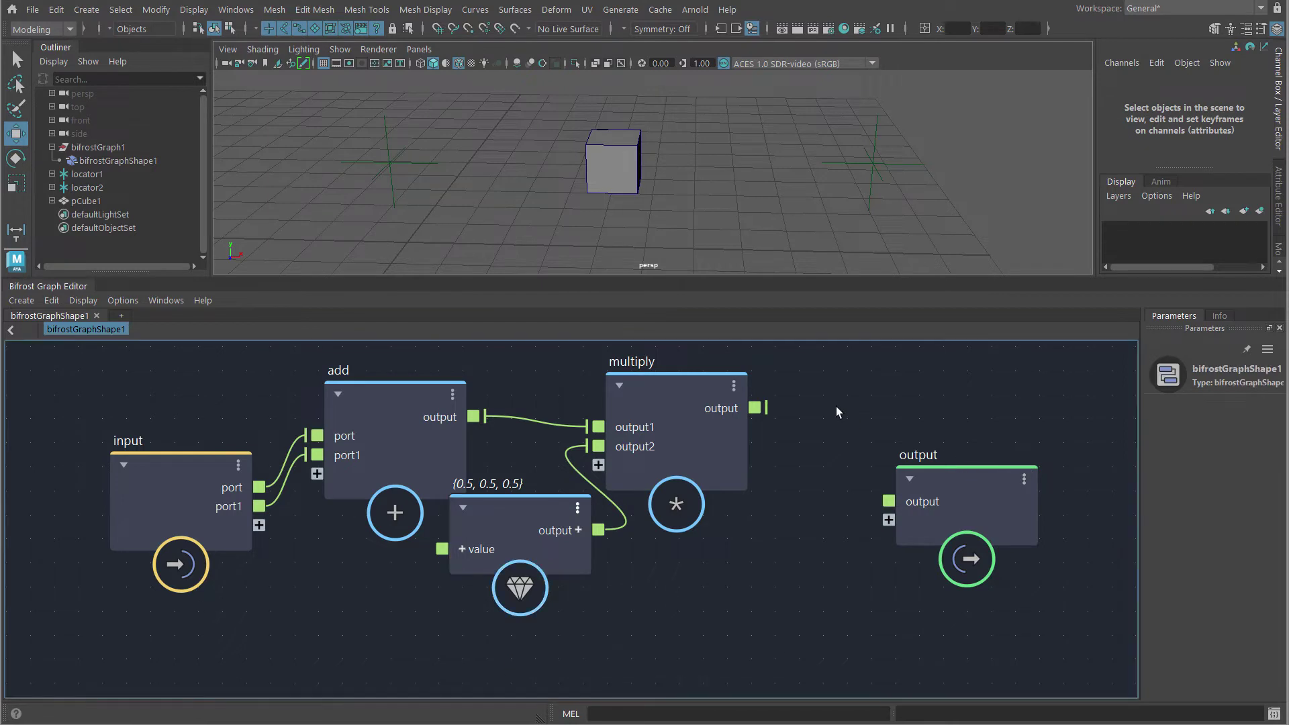
pyautogui.moveTo(766, 408)
pyautogui.mouseDown()
pyautogui.moveTo(824, 486)
pyautogui.moveTo(887, 501)
pyautogui.mouseUp()
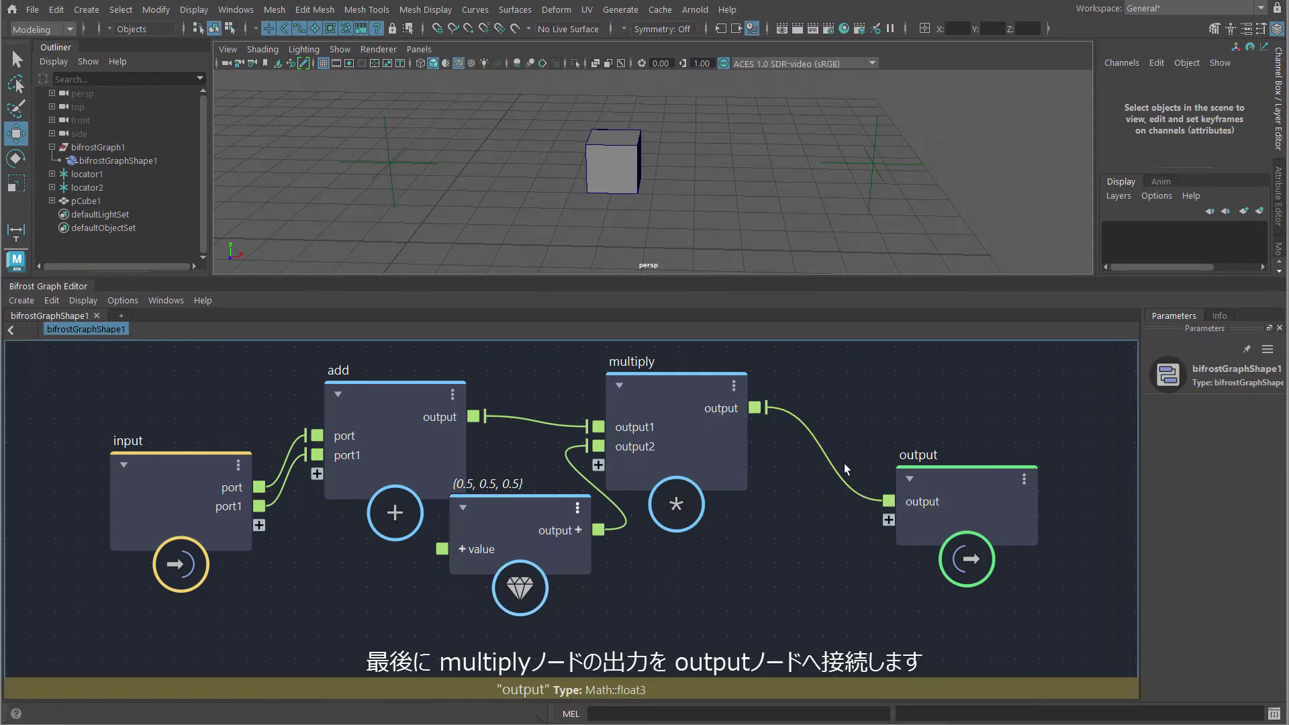
# Step: In the Node Editor, wire locator1 and locator2 Translate to port and port1, and the output to pCube1 Translate
pyautogui.click(248, 12)
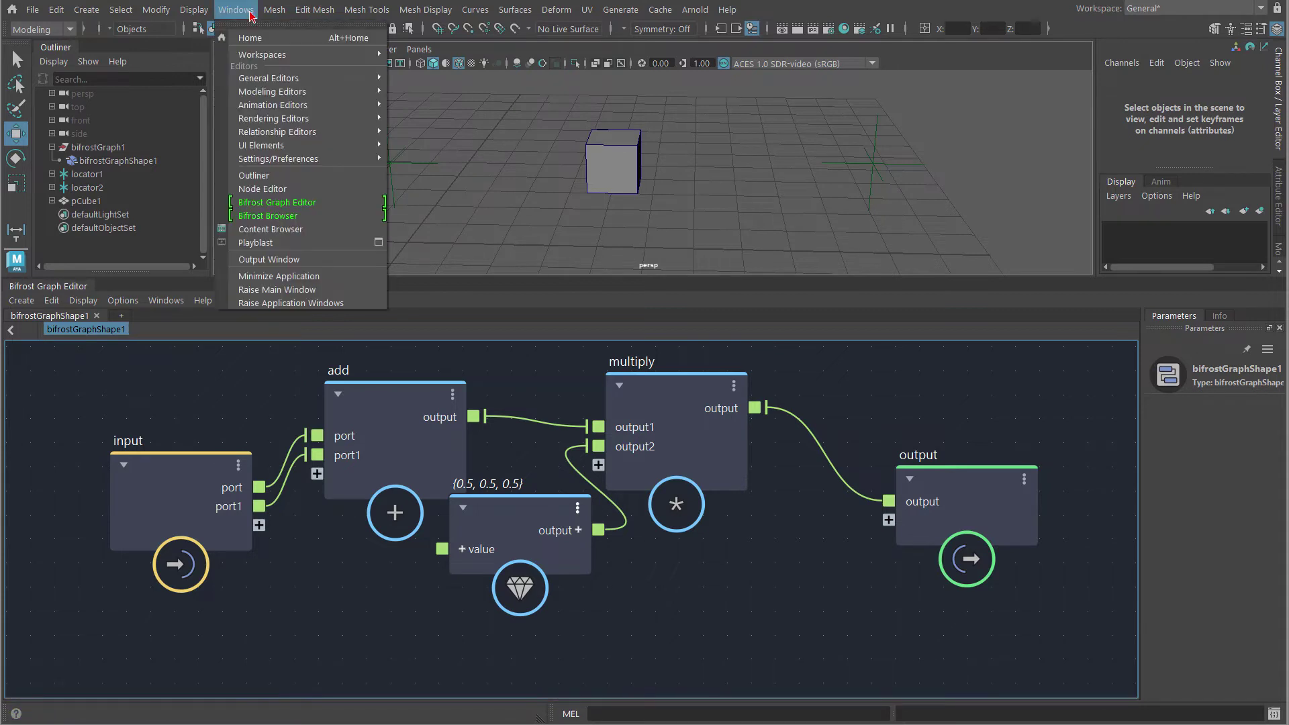
pyautogui.click(317, 191)
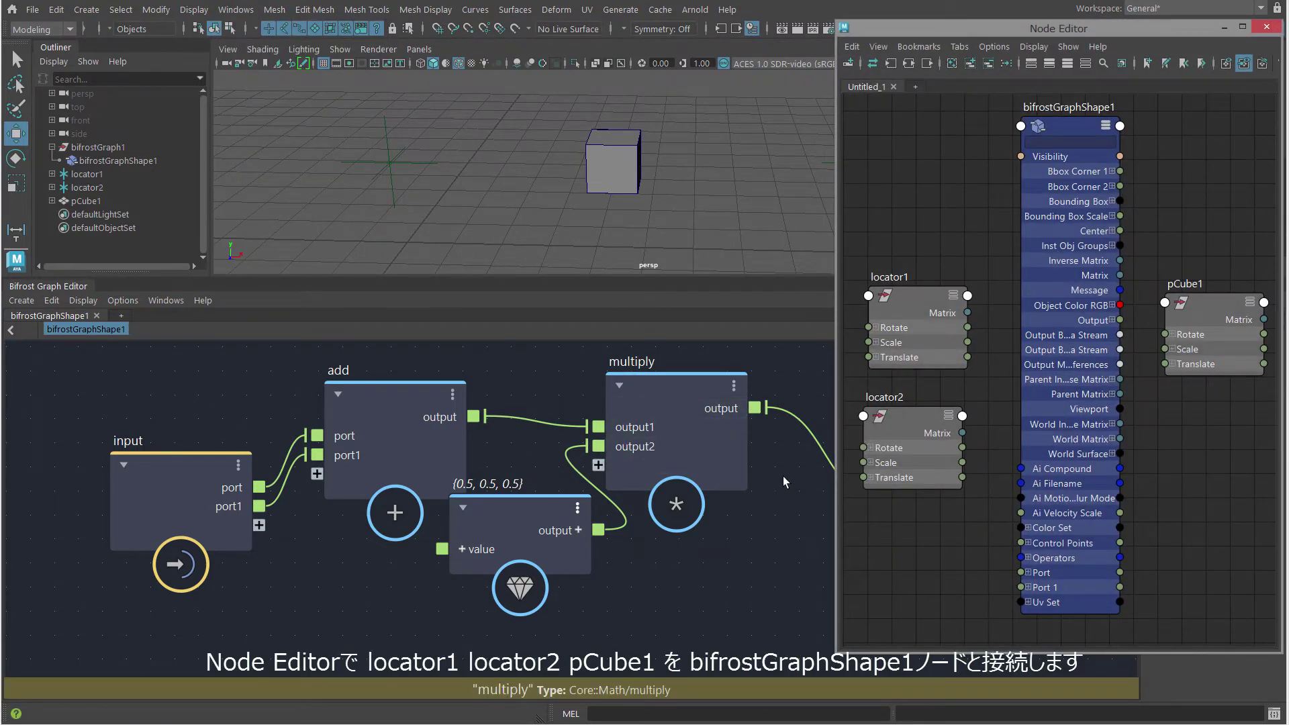
pyautogui.press('a')
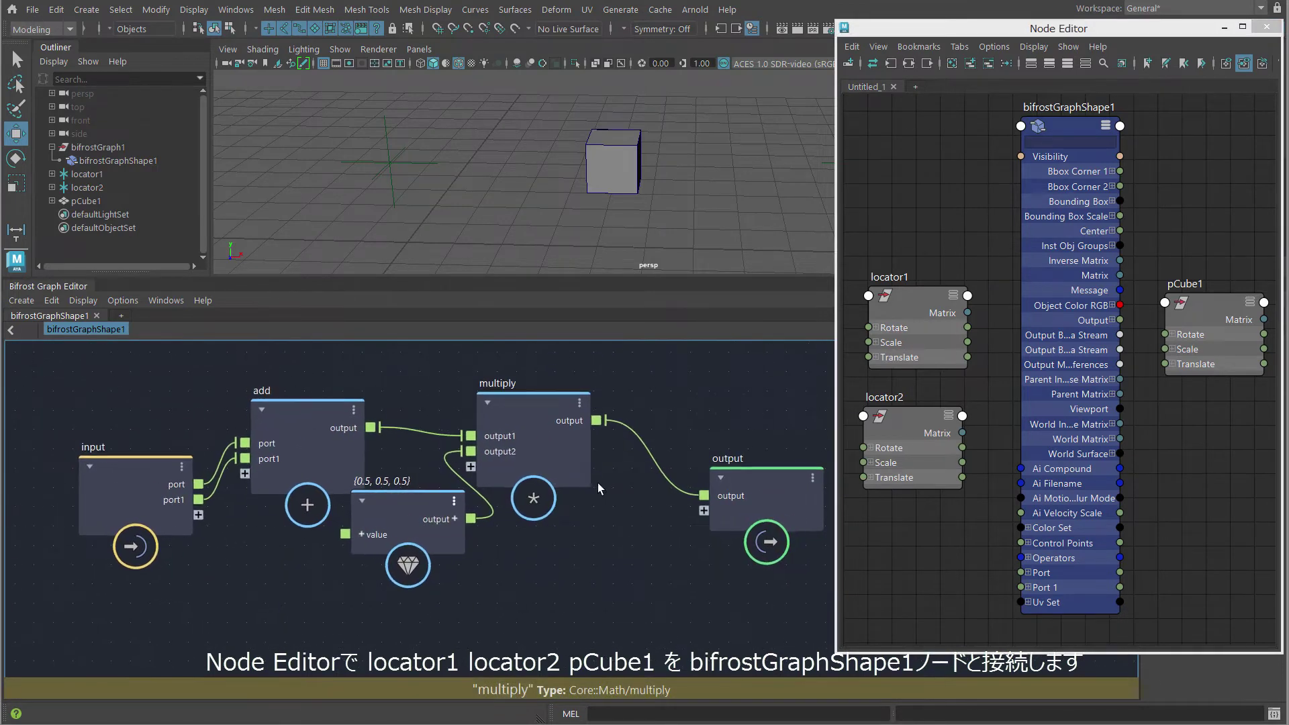
pyautogui.keyDown('alt'); pyautogui.moveTo(682, 239); pyautogui.dragTo(605, 233, button='middle'); pyautogui.keyUp('alt')
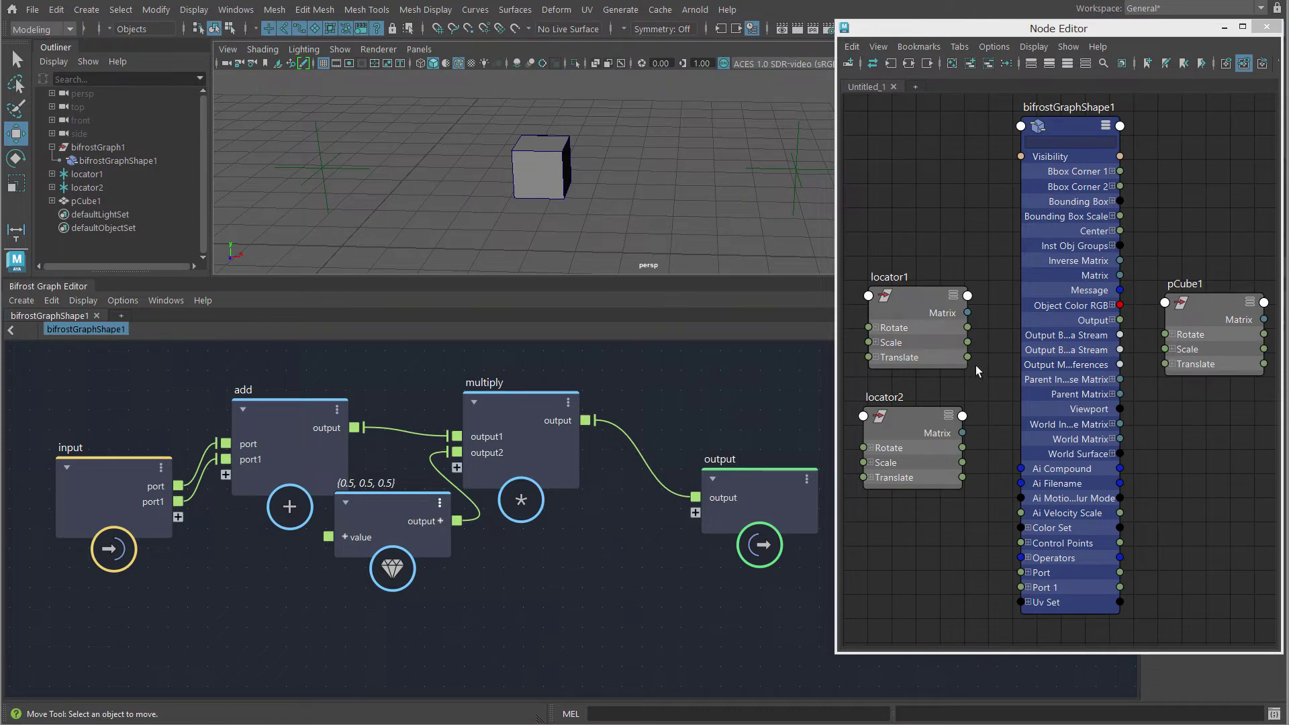
pyautogui.moveTo(968, 357)
pyautogui.mouseDown()
pyautogui.moveTo(994, 518)
pyautogui.moveTo(1020, 572)
pyautogui.mouseUp()
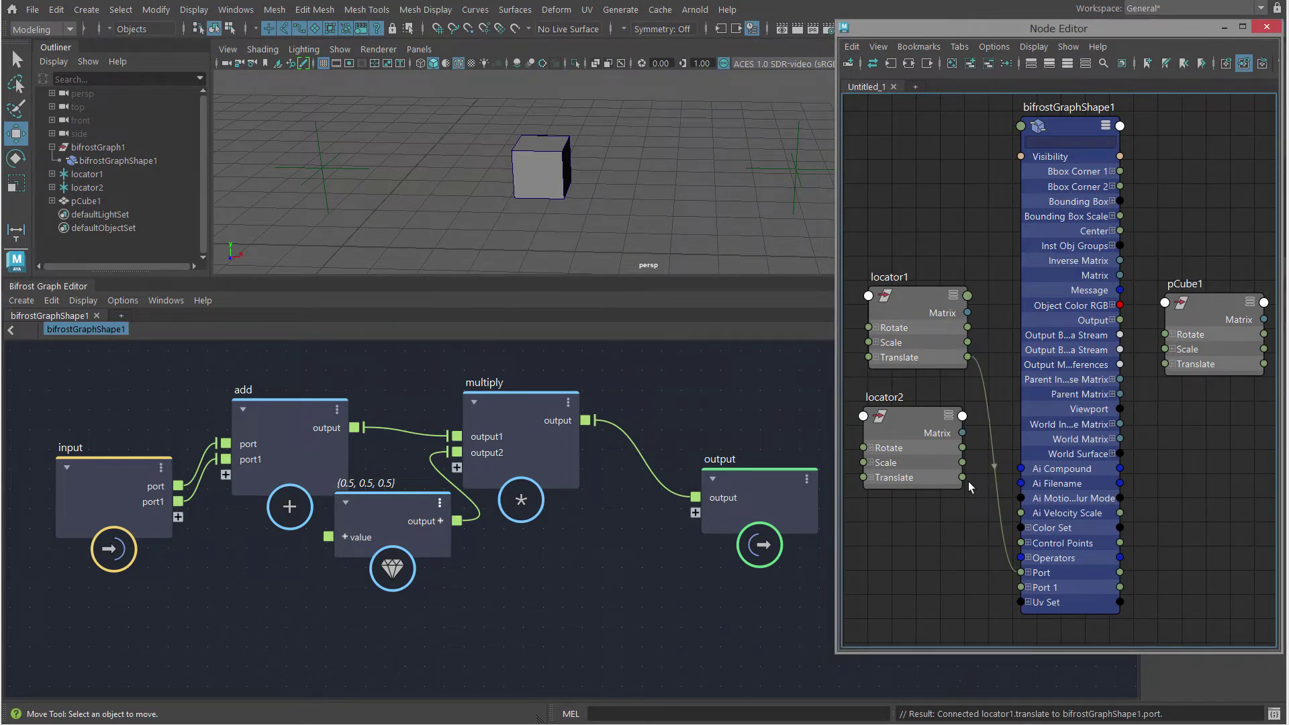
pyautogui.moveTo(963, 478); pyautogui.dragTo(1021, 588)
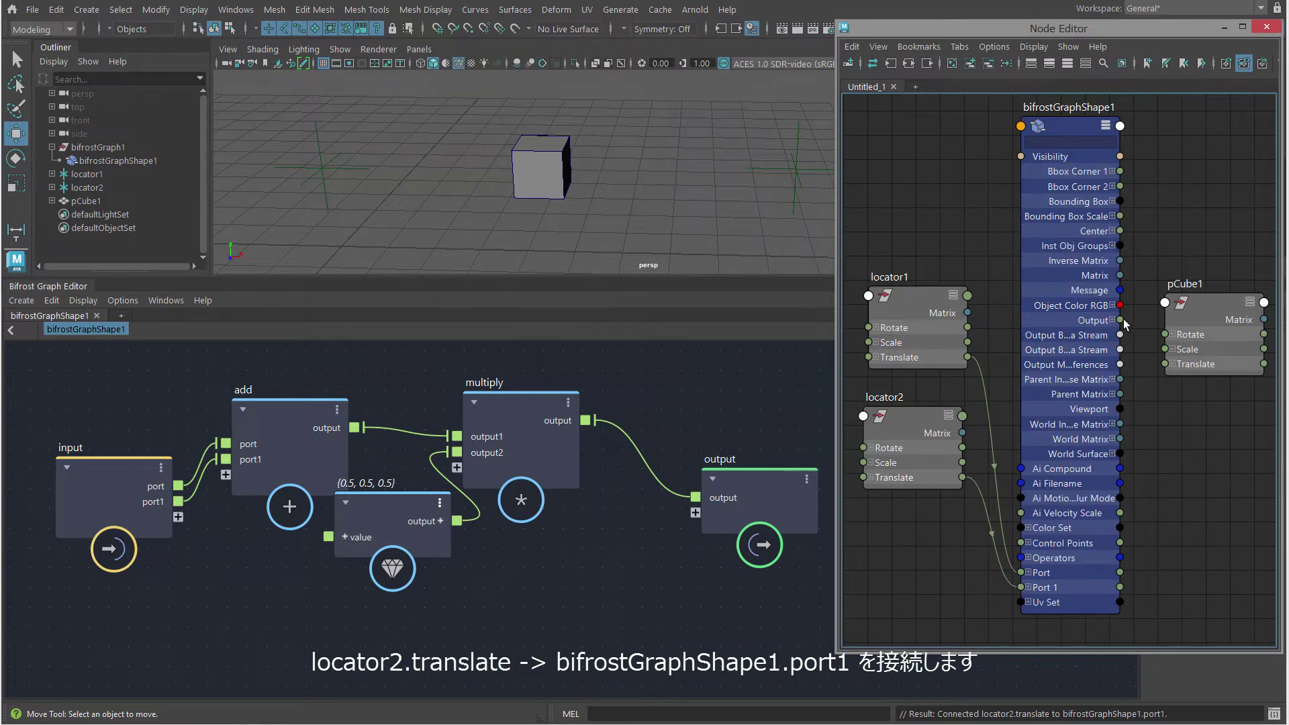
pyautogui.moveTo(1120, 321)
pyautogui.mouseDown()
pyautogui.moveTo(1171, 374)
pyautogui.moveTo(1165, 364)
pyautogui.mouseUp()
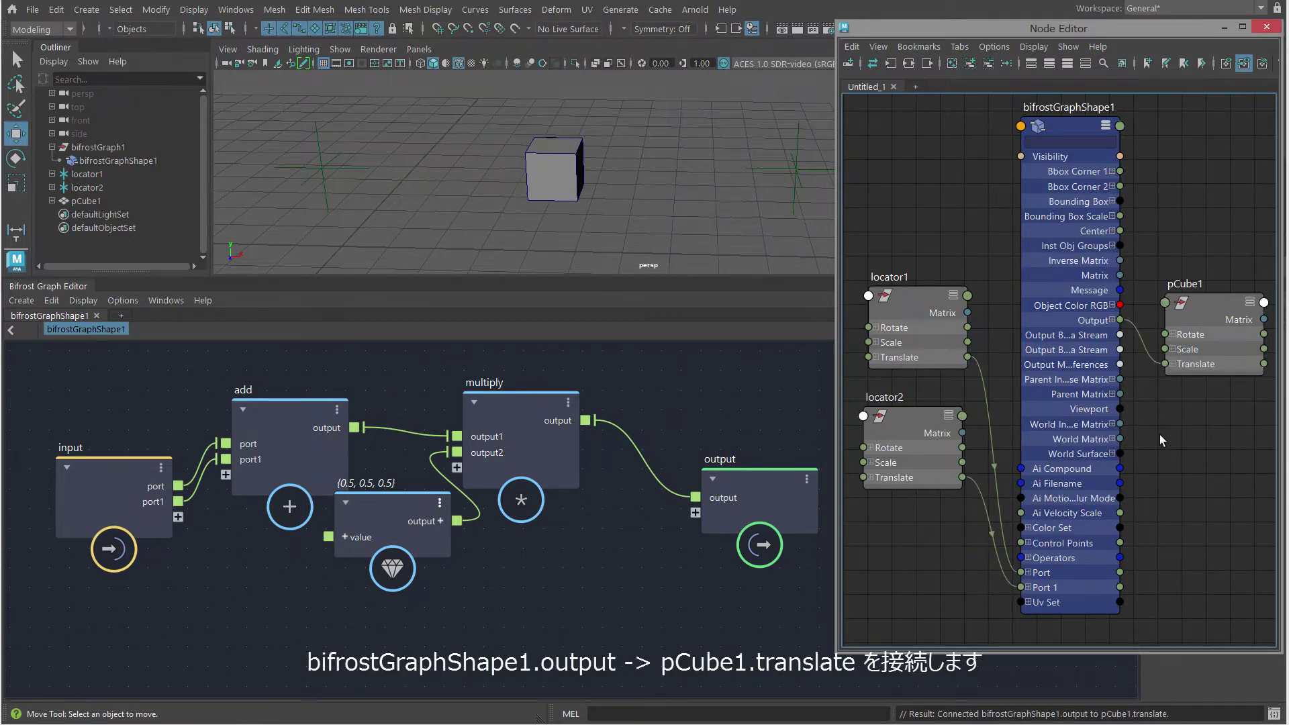
pyautogui.click(1265, 30)
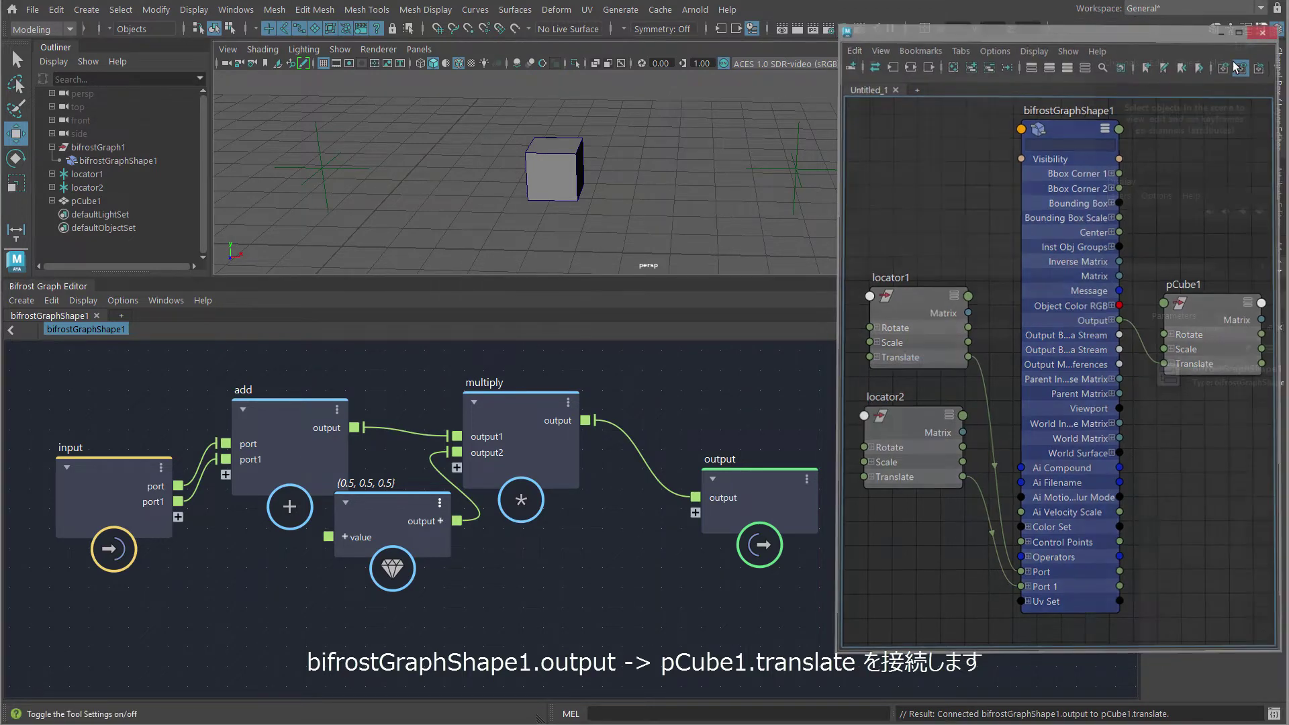
# Step: Move locator2 and locator1 to confirm pCube1 follows, then select the value node for editing
pyautogui.click(784, 159)
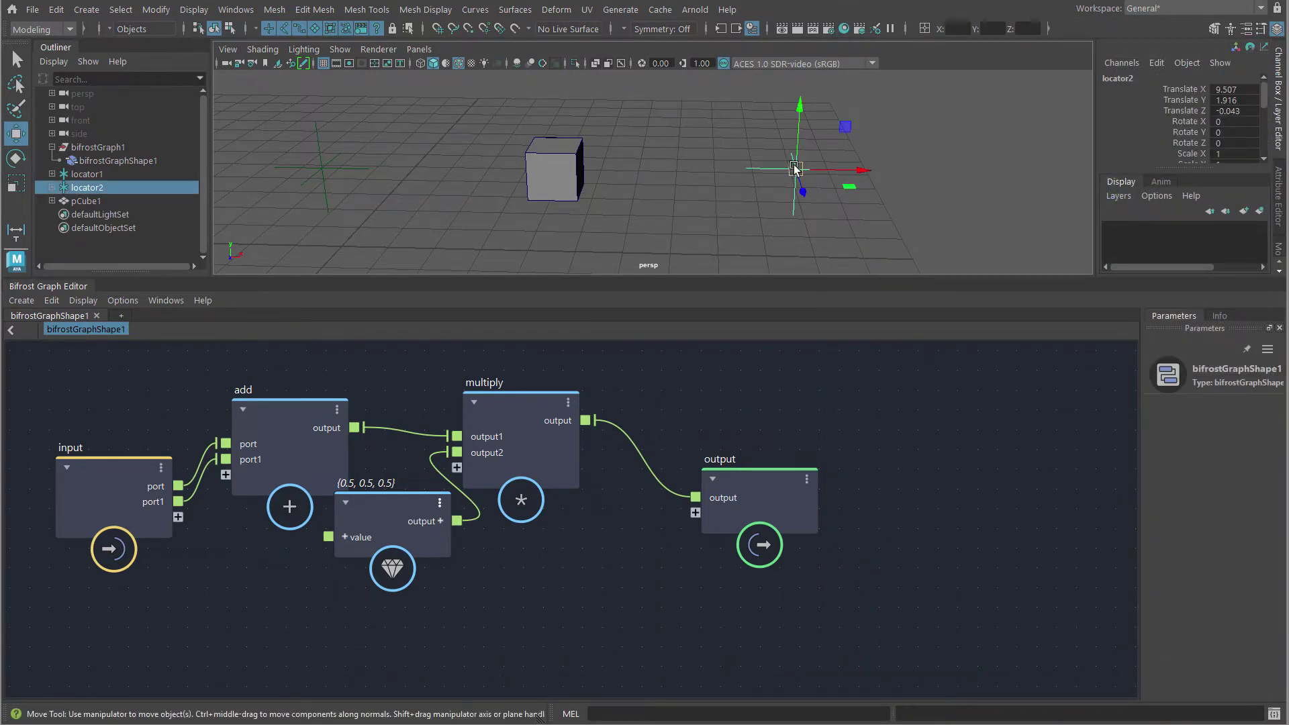
pyautogui.moveTo(794, 168)
pyautogui.mouseDown()
pyautogui.moveTo(492, 190)
pyautogui.moveTo(903, 173)
pyautogui.moveTo(876, 131)
pyautogui.moveTo(880, 195)
pyautogui.moveTo(872, 166)
pyautogui.mouseUp()
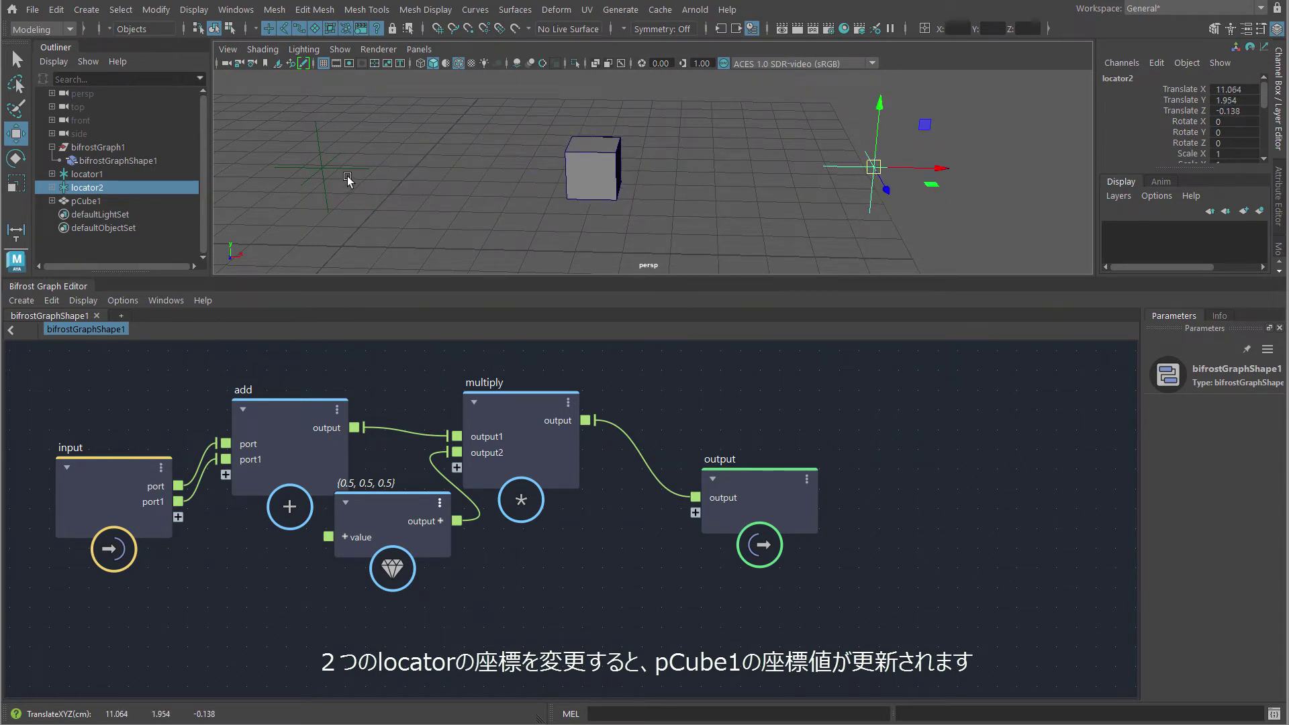
pyautogui.click(321, 168)
pyautogui.moveTo(320, 168)
pyautogui.mouseDown()
pyautogui.moveTo(484, 156)
pyautogui.moveTo(691, 164)
pyautogui.moveTo(399, 176)
pyautogui.mouseUp()
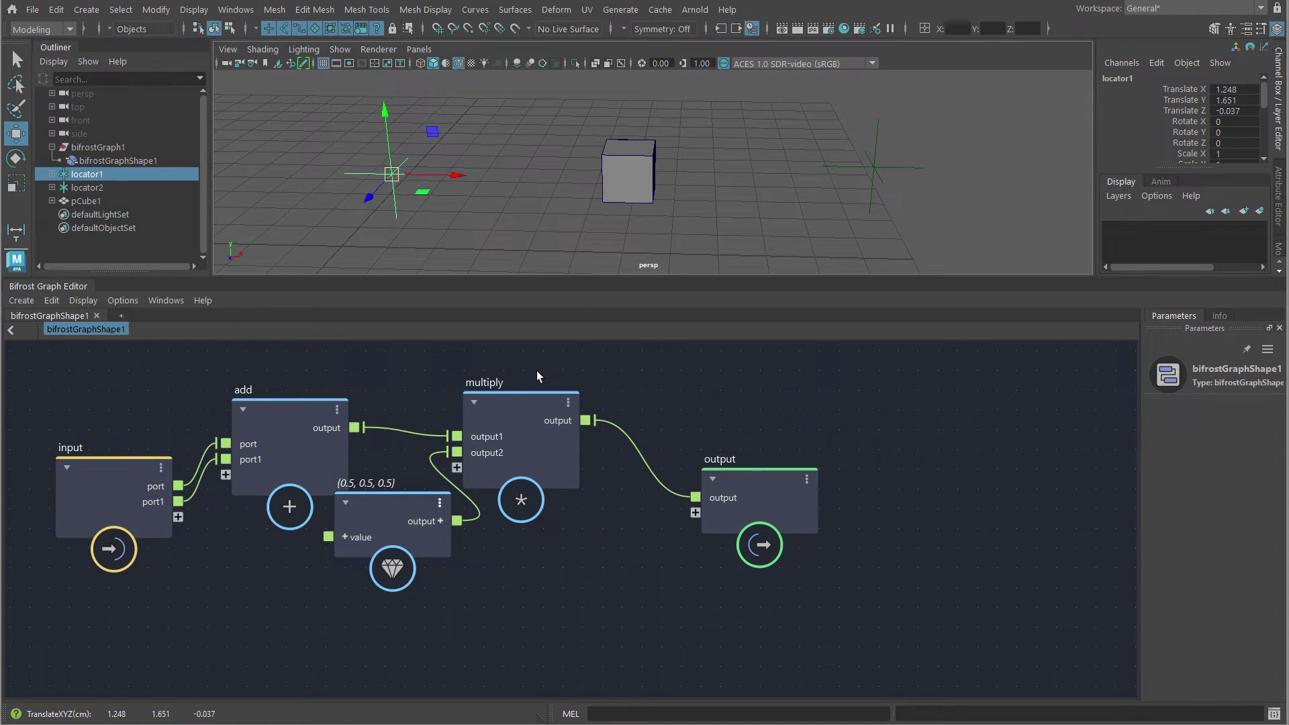
pyautogui.moveTo(390, 501); pyautogui.dragTo(394, 517)
pyautogui.click(1209, 451)
pyautogui.write('0.3')
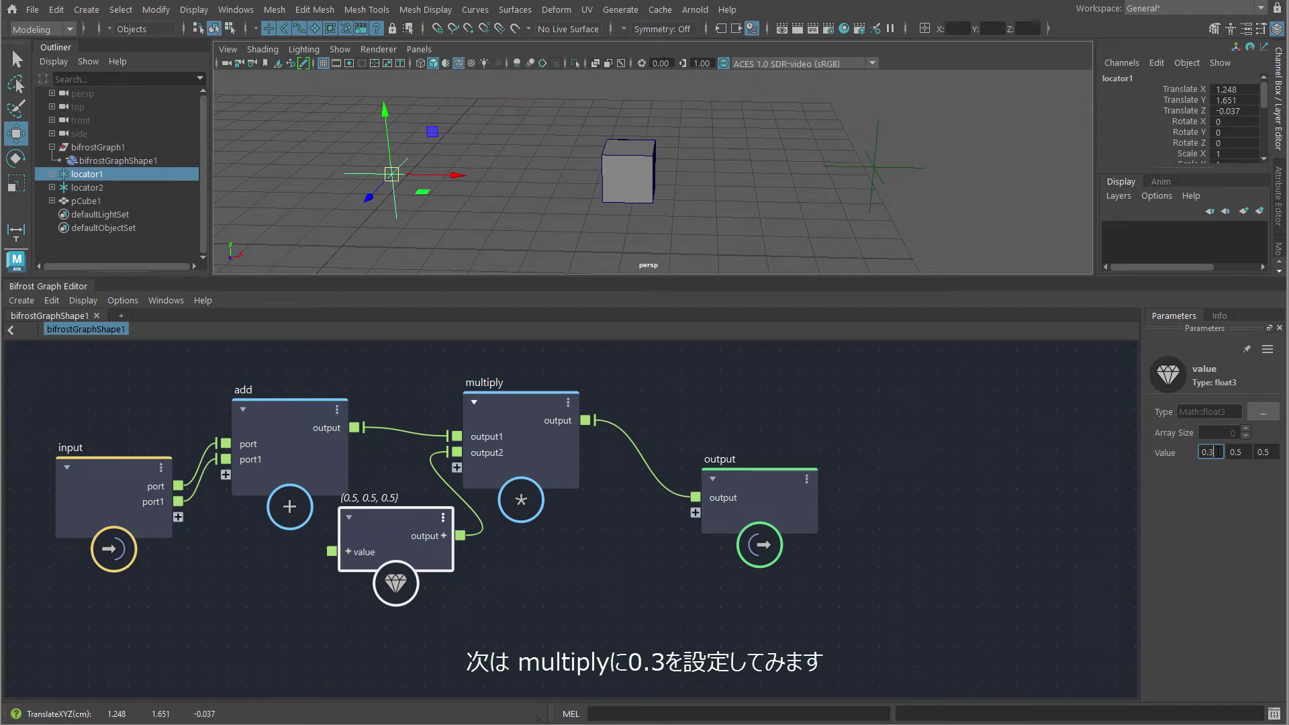
# Step: Set the value node to 0.3 on all components and move locator1 to see the smaller offset
pyautogui.press('Return')
pyautogui.write('0.3')
pyautogui.press('Tab')
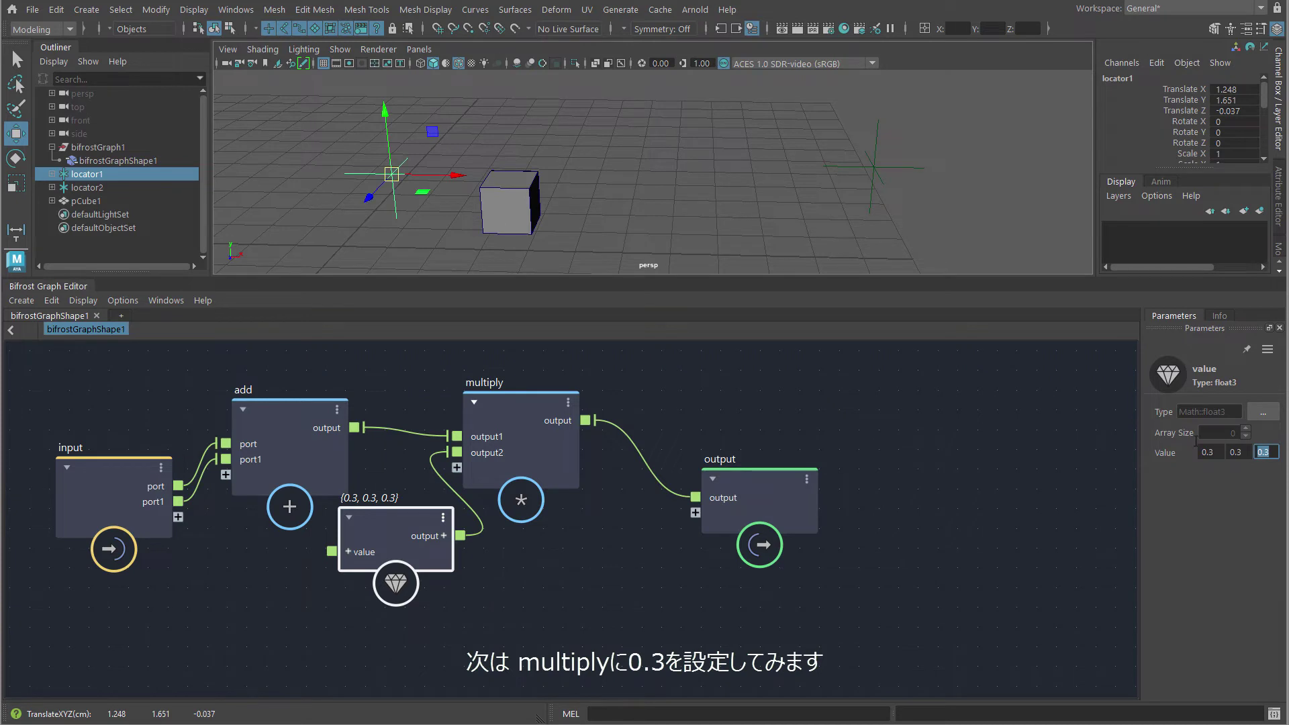
pyautogui.moveTo(393, 177)
pyautogui.mouseDown()
pyautogui.moveTo(746, 145)
pyautogui.moveTo(371, 136)
pyautogui.moveTo(391, 230)
pyautogui.moveTo(680, 250)
pyautogui.moveTo(833, 195)
pyautogui.moveTo(731, 141)
pyautogui.moveTo(359, 135)
pyautogui.moveTo(597, 129)
pyautogui.moveTo(374, 144)
pyautogui.moveTo(398, 154)
pyautogui.mouseUp()
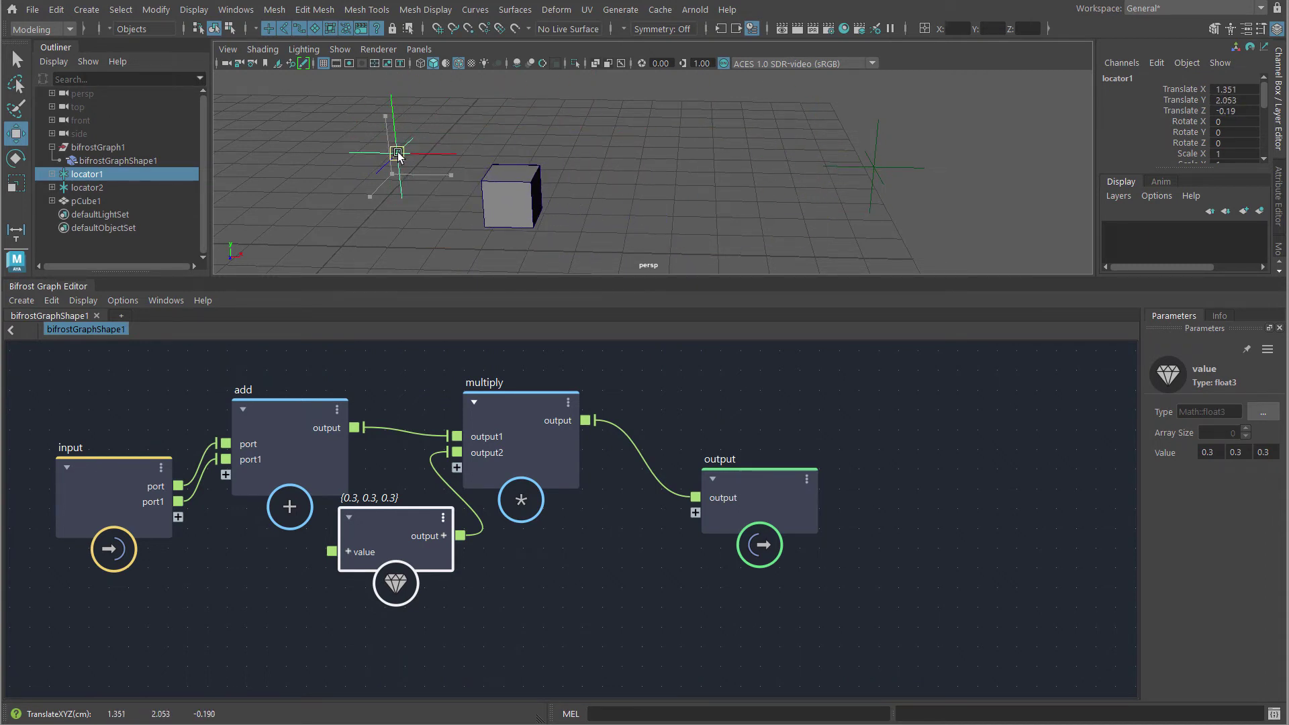
# Step: Cut the wires and delete the add, multiply and value nodes, leaving only input and output
pyautogui.click(680, 259)
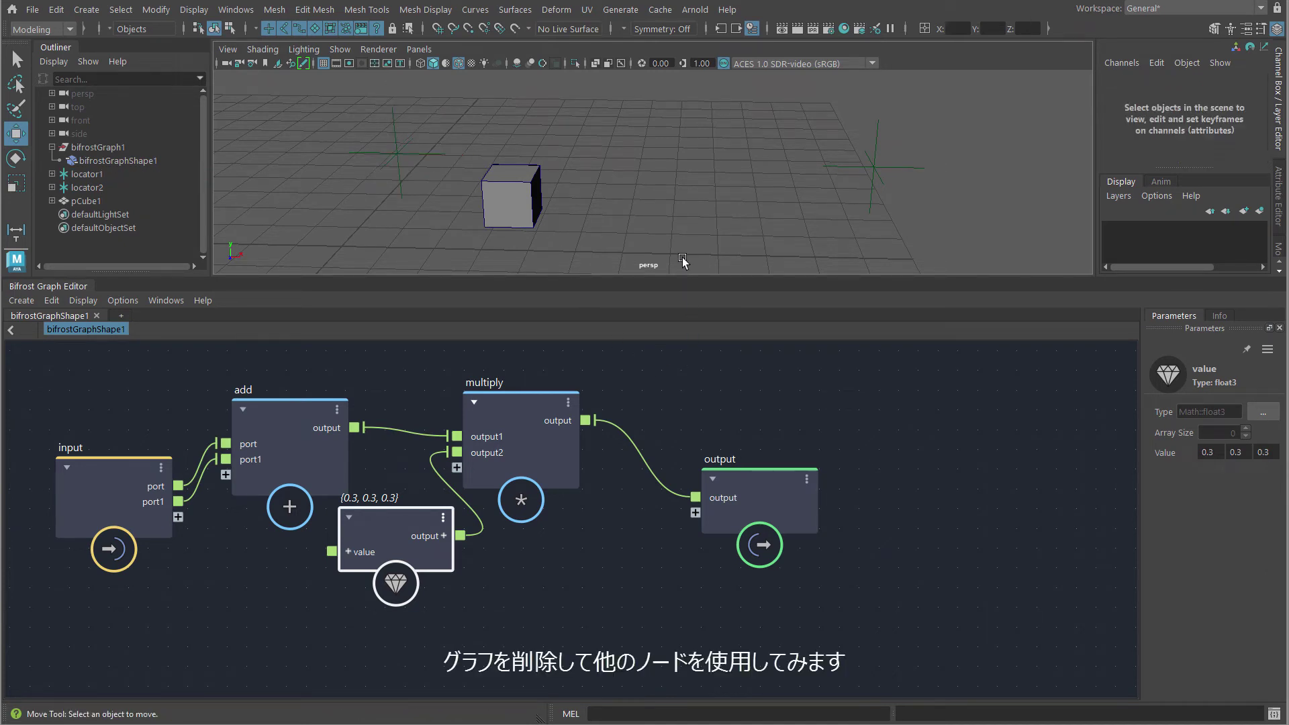
pyautogui.click(690, 378)
pyautogui.press('f')
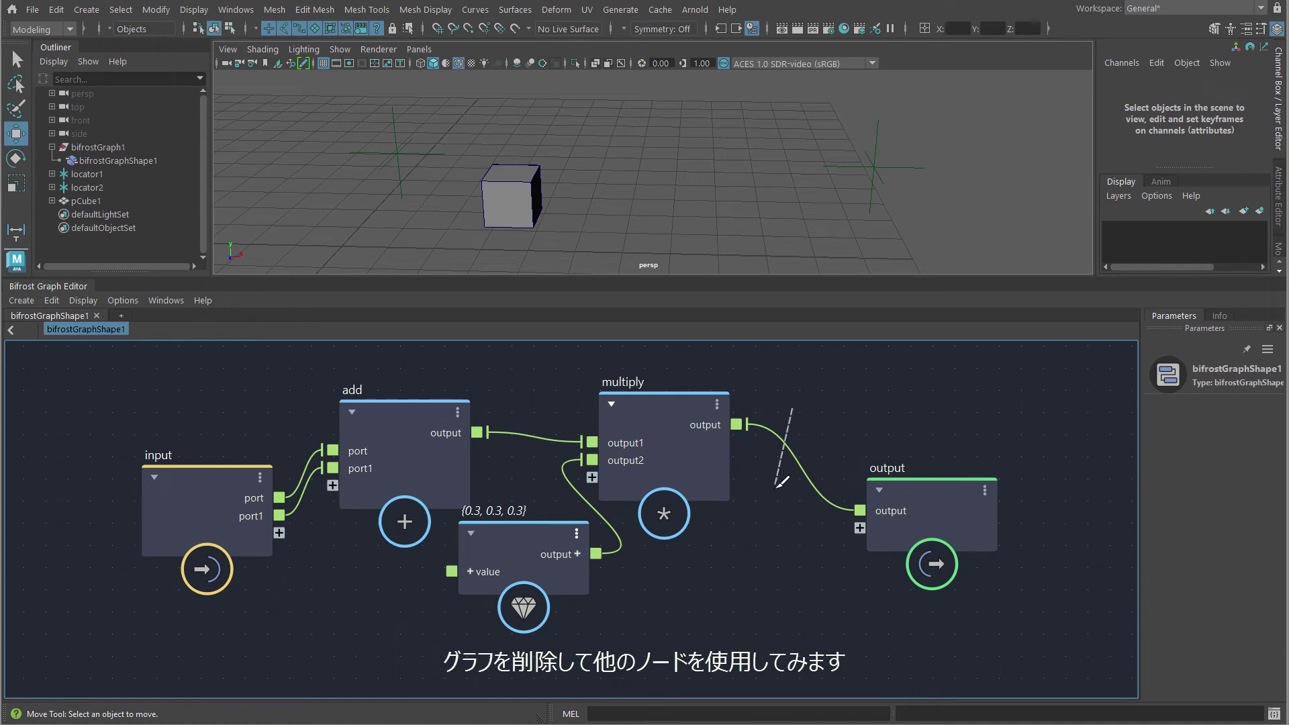
pyautogui.moveTo(792, 408); pyautogui.dragTo(781, 482)
pyautogui.moveTo(308, 458); pyautogui.dragTo(314, 524)
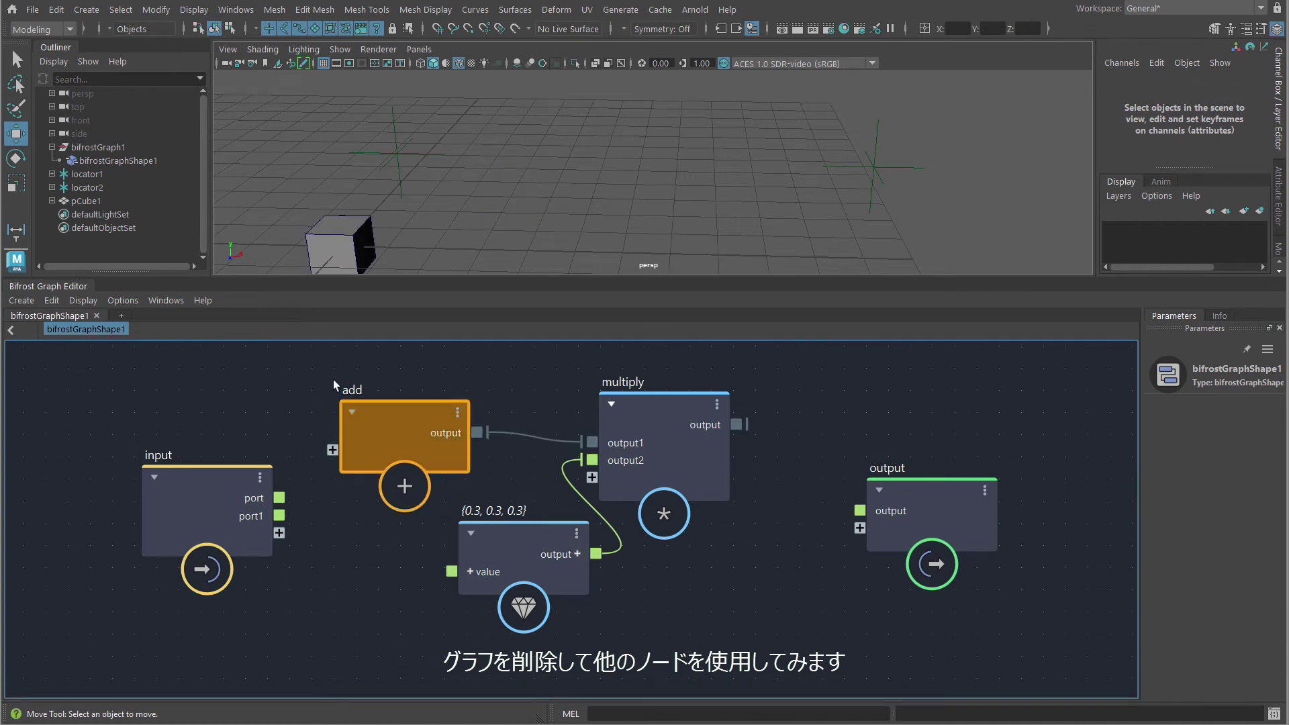
pyautogui.moveTo(333, 380); pyautogui.dragTo(715, 606)
pyautogui.press('Delete')
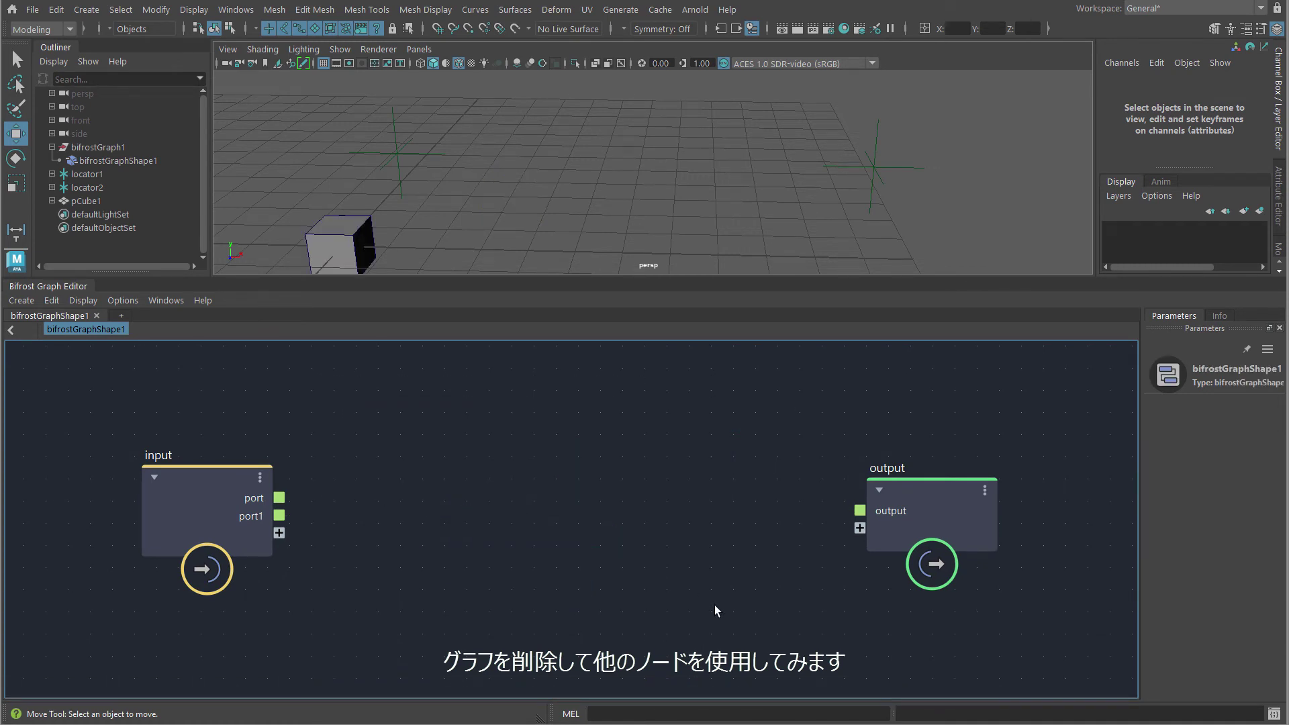
pyautogui.press('a')
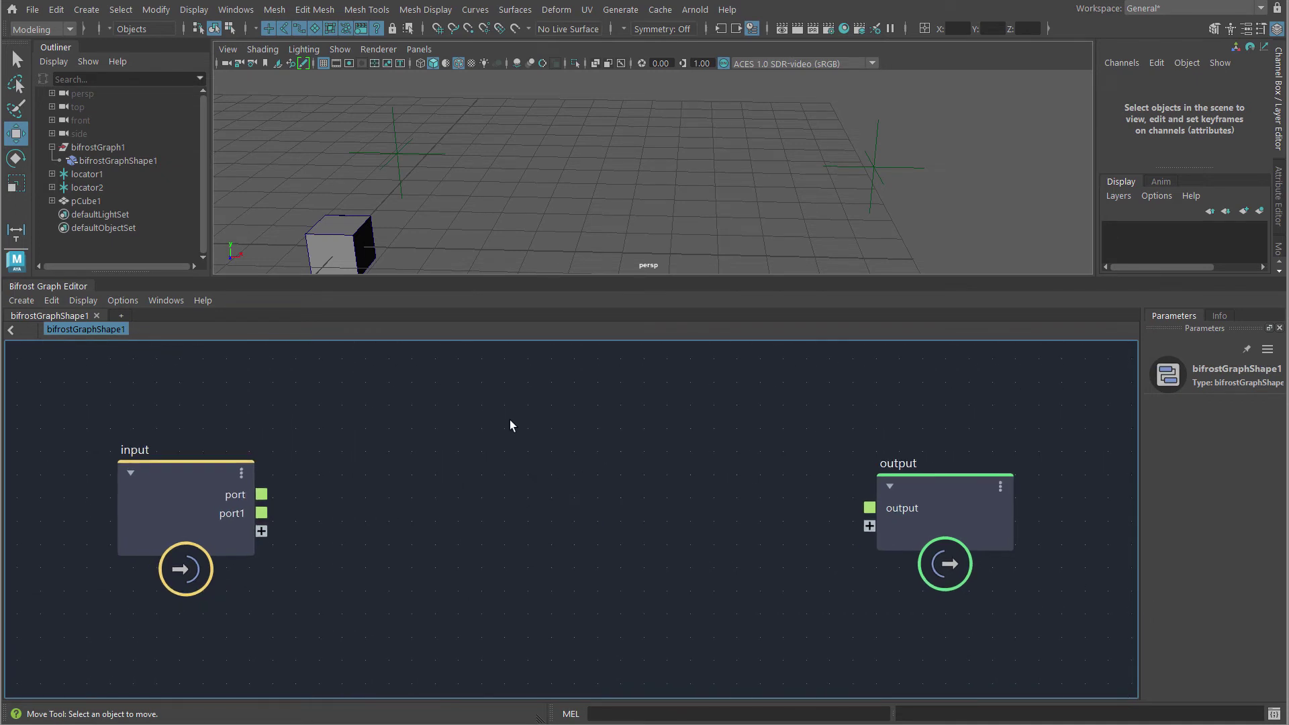
pyautogui.press('Tab')
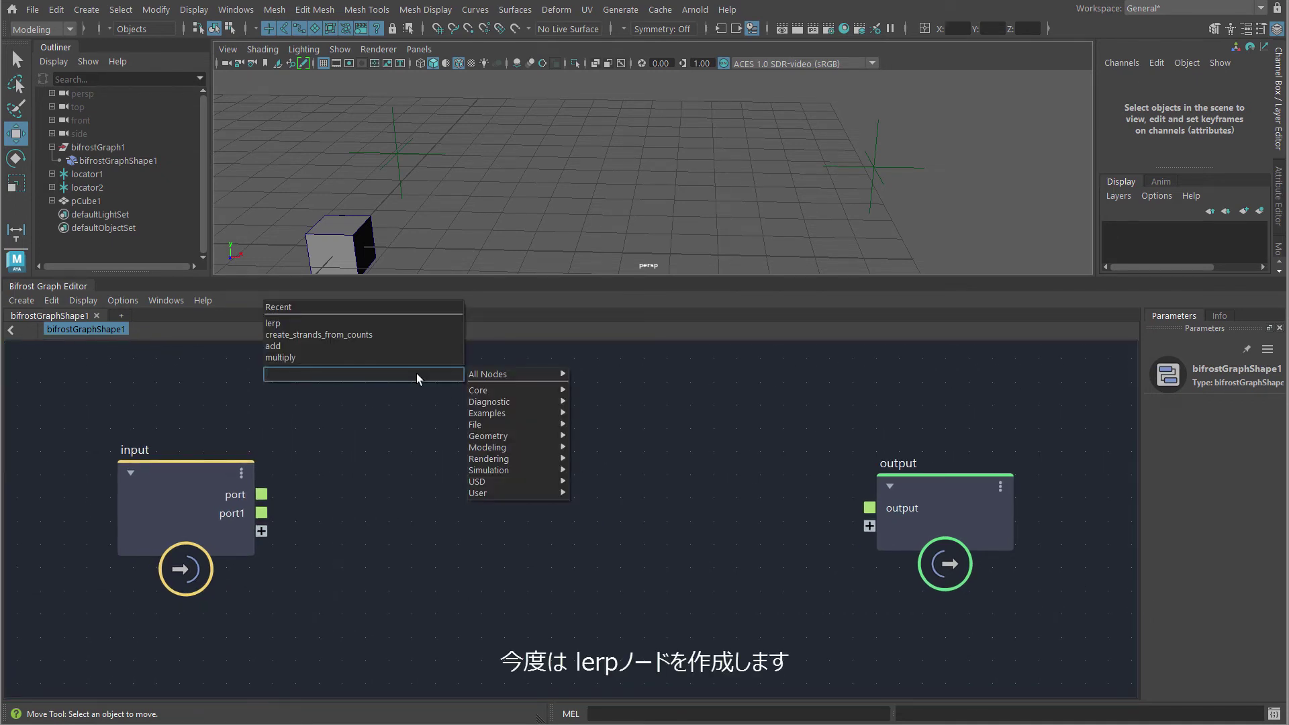
# Step: Add a lerp node with the input's port wired to first and port1 to second
pyautogui.write('lerp')
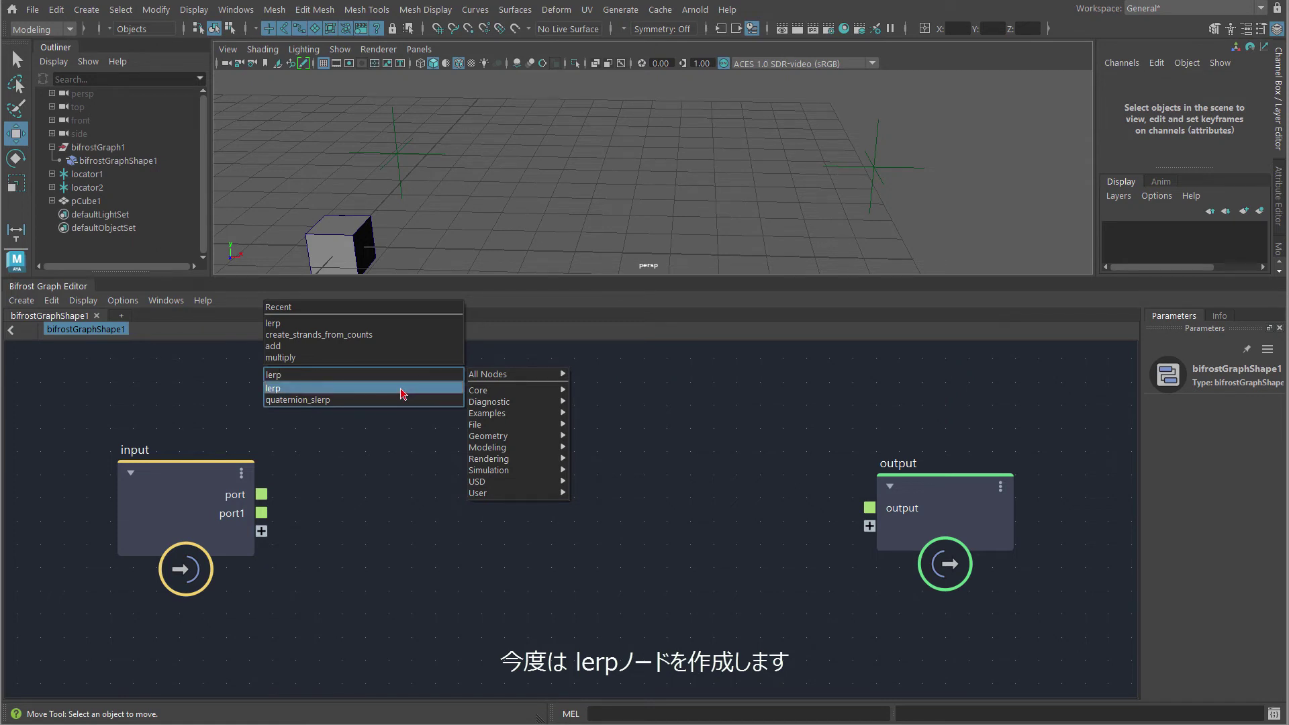
pyautogui.click(402, 388)
pyautogui.moveTo(413, 397); pyautogui.dragTo(417, 408)
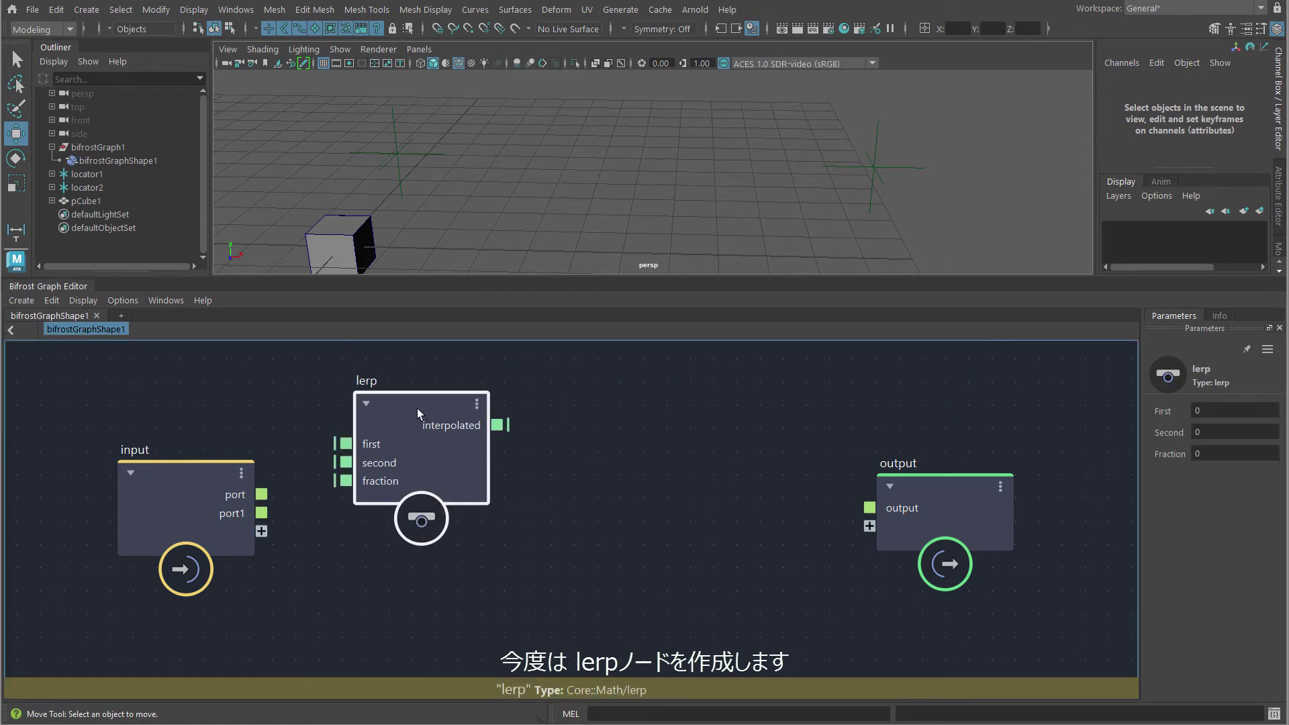
pyautogui.moveTo(262, 494); pyautogui.dragTo(337, 443)
pyautogui.moveTo(262, 513); pyautogui.dragTo(342, 462)
pyautogui.moveTo(446, 406); pyautogui.dragTo(500, 405)
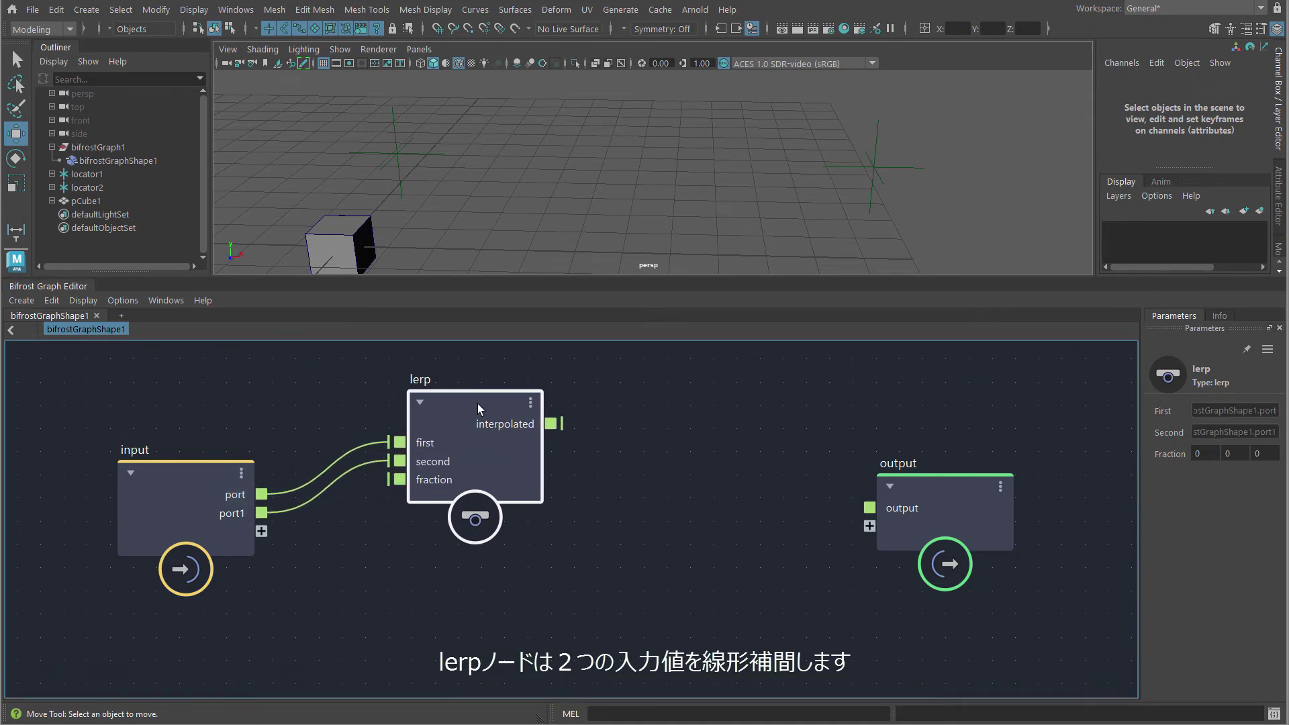
# Step: Set the lerp Fraction to 0.3 and connect its interpolated result to the graph output
pyautogui.click(1209, 454)
pyautogui.write('0.3')
pyautogui.press('Tab')
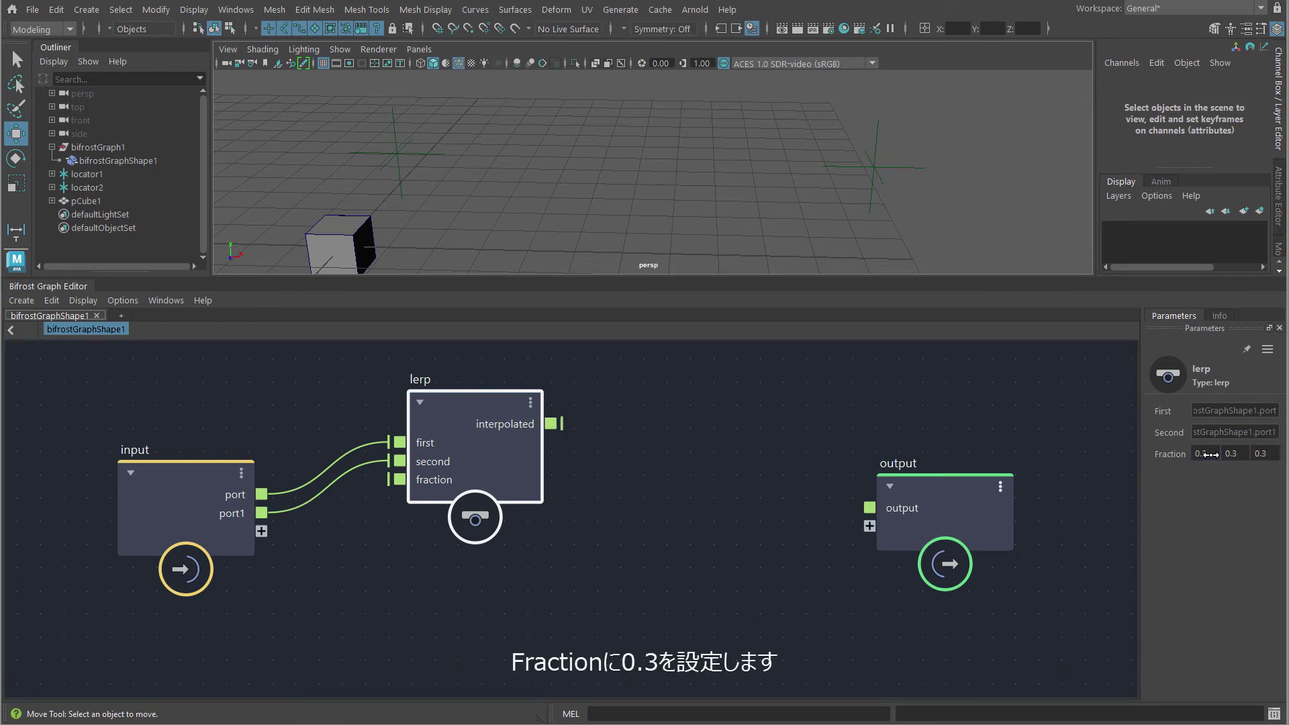
pyautogui.click(699, 454)
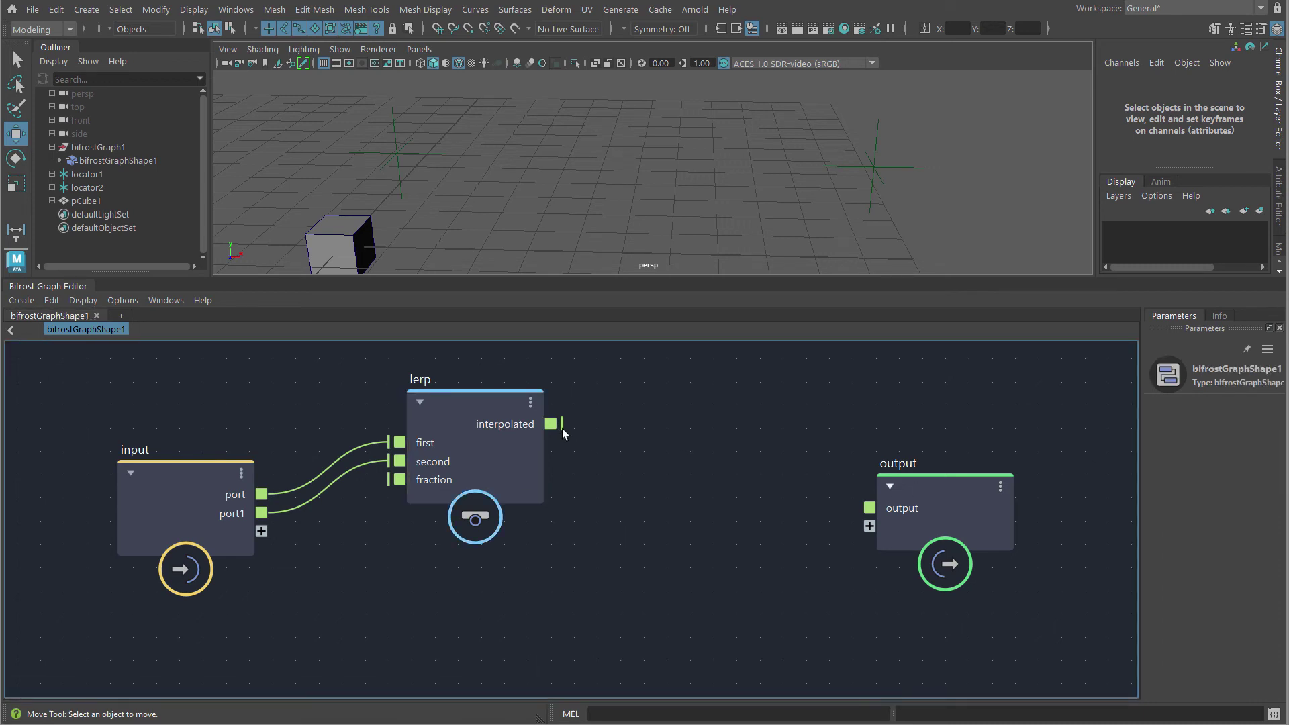
pyautogui.moveTo(562, 425)
pyautogui.mouseDown()
pyautogui.moveTo(868, 507)
pyautogui.moveTo(841, 465)
pyautogui.mouseUp()
pyautogui.click(932, 490)
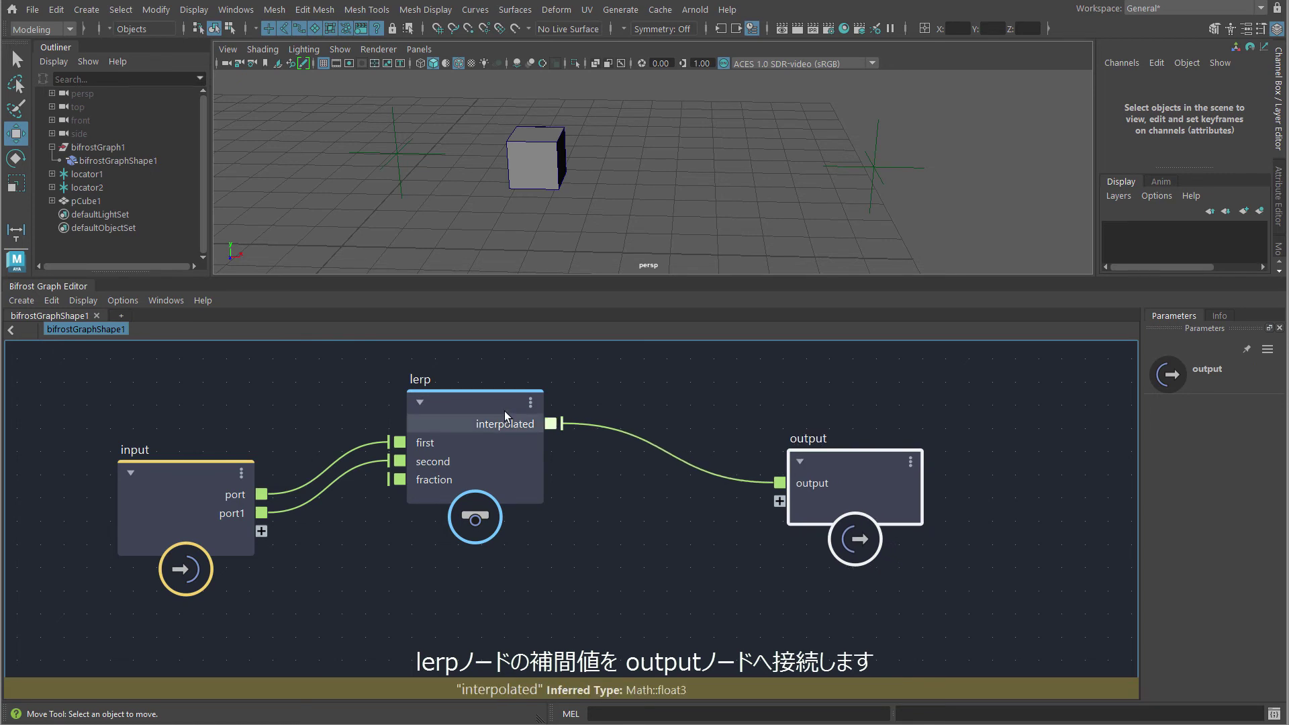
pyautogui.moveTo(471, 404); pyautogui.dragTo(518, 424)
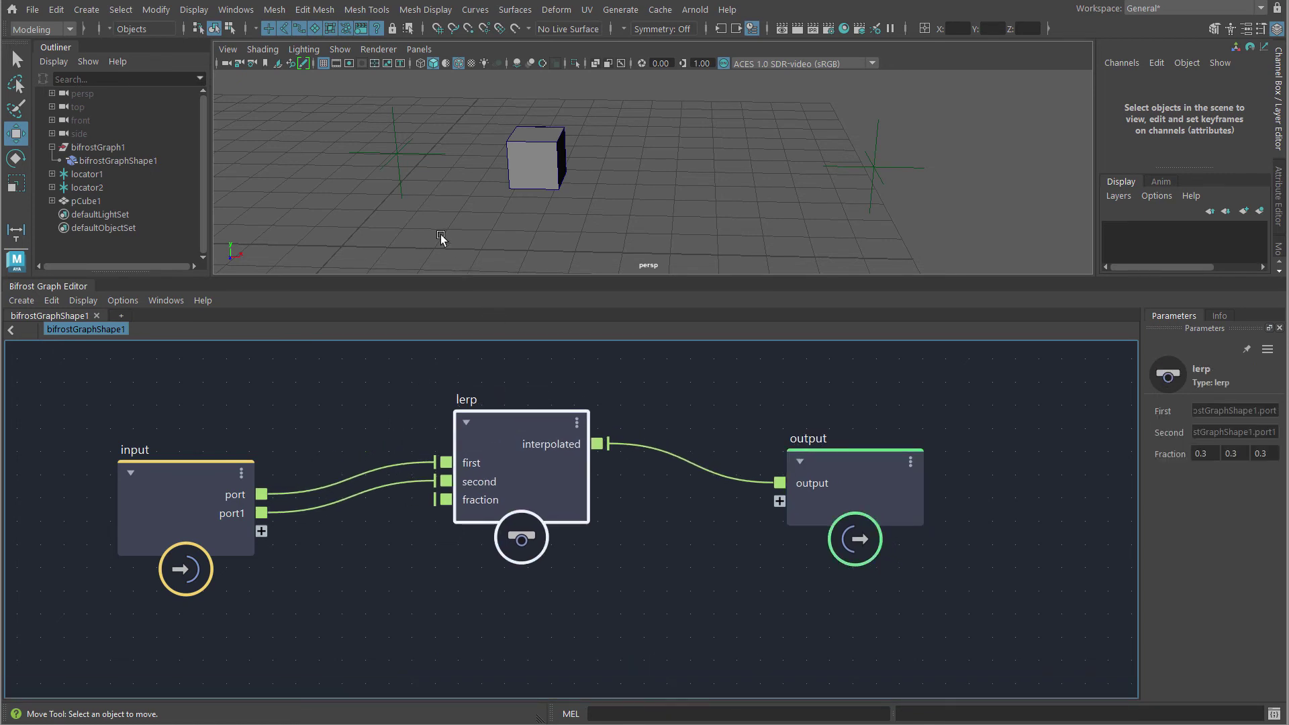
# Step: Move locator1 and locator2 to test that pCube1 interpolates between them
pyautogui.click(402, 156)
pyautogui.moveTo(401, 156)
pyautogui.mouseDown()
pyautogui.moveTo(556, 156)
pyautogui.moveTo(796, 120)
pyautogui.moveTo(704, 116)
pyautogui.moveTo(329, 176)
pyautogui.moveTo(400, 168)
pyautogui.moveTo(343, 172)
pyautogui.mouseUp()
pyautogui.click(874, 166)
pyautogui.moveTo(874, 167)
pyautogui.mouseDown()
pyautogui.moveTo(515, 169)
pyautogui.moveTo(828, 121)
pyautogui.moveTo(1001, 179)
pyautogui.moveTo(938, 132)
pyautogui.moveTo(907, 217)
pyautogui.moveTo(908, 165)
pyautogui.moveTo(988, 161)
pyautogui.moveTo(772, 149)
pyautogui.moveTo(953, 176)
pyautogui.moveTo(952, 187)
pyautogui.moveTo(914, 183)
pyautogui.moveTo(850, 109)
pyautogui.moveTo(905, 173)
pyautogui.mouseUp()
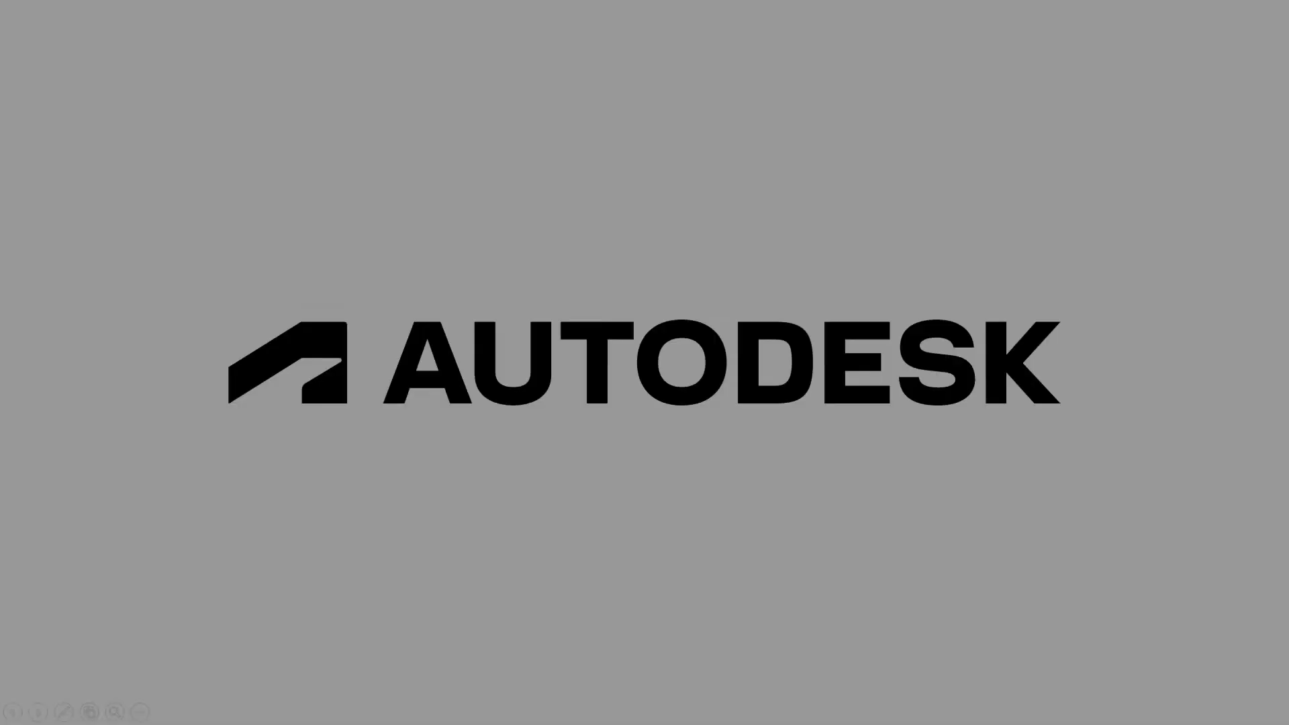